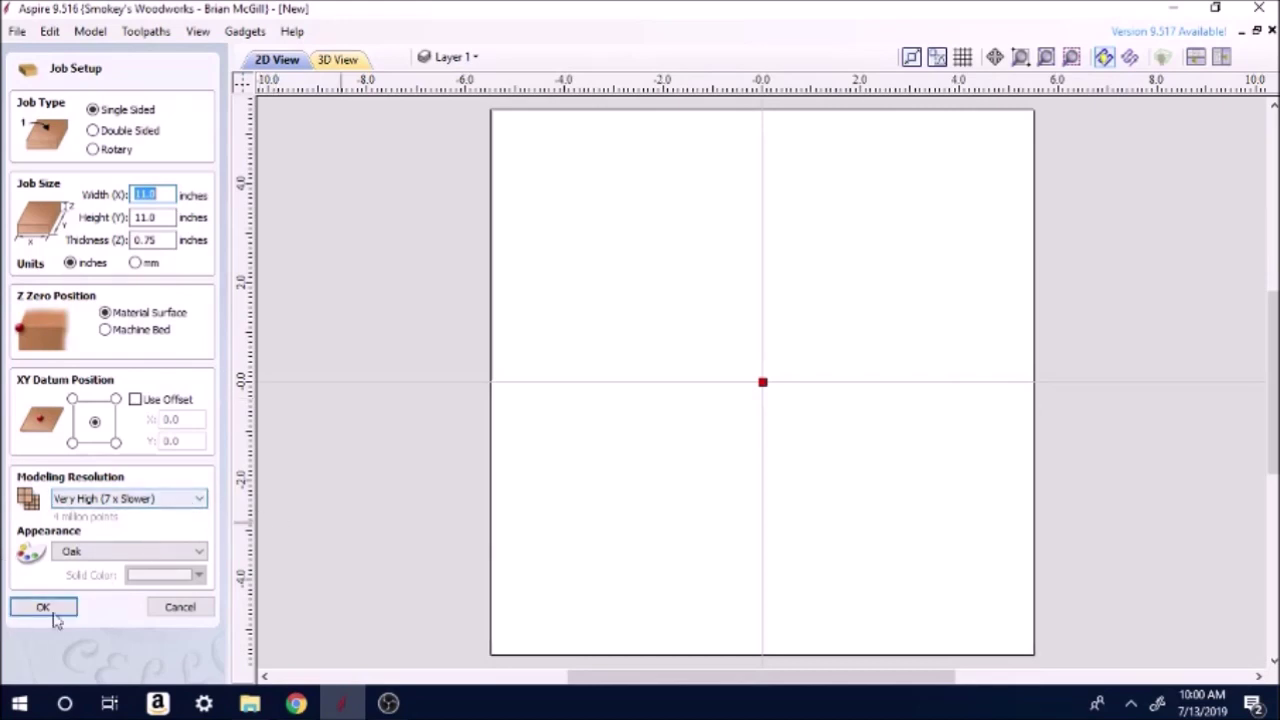
Keep the modeling resolution at Very High (7 x Slower) and accept the job setup.
{"action": "left_click", "coordinate": [199, 500]}
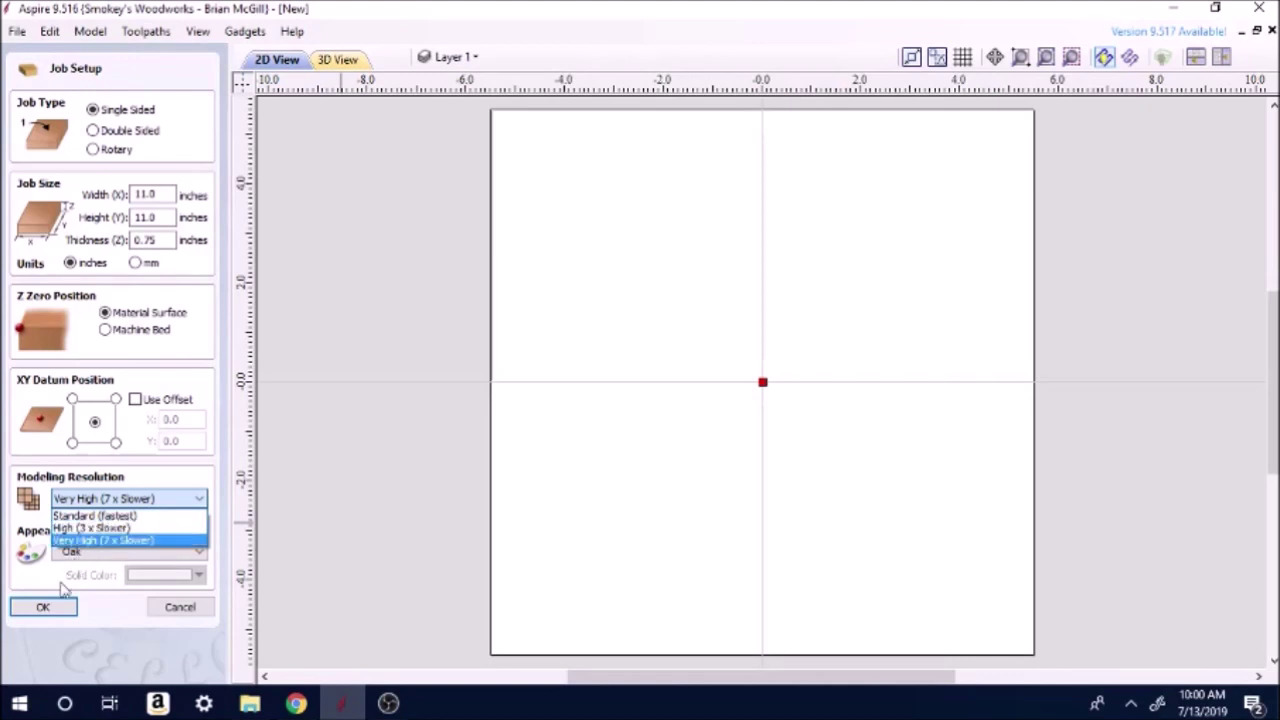
{"action": "left_click", "coordinate": [120, 541]}
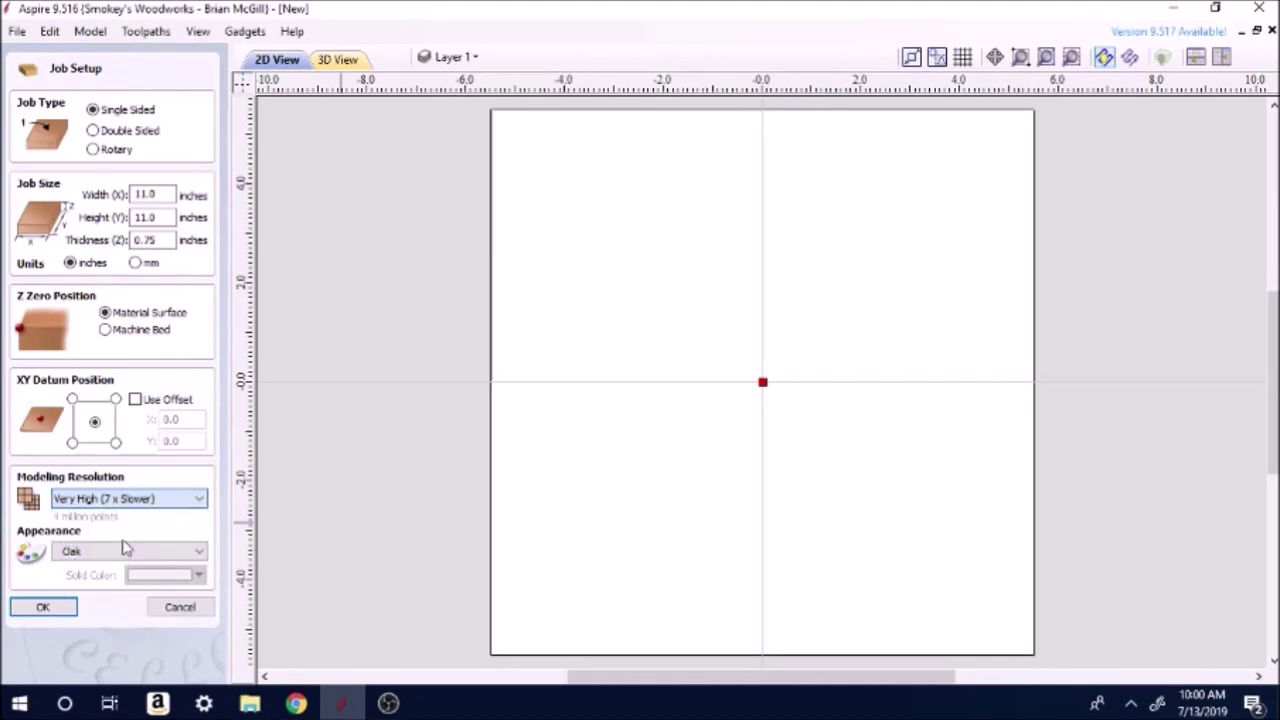
{"action": "left_click", "coordinate": [40, 611]}
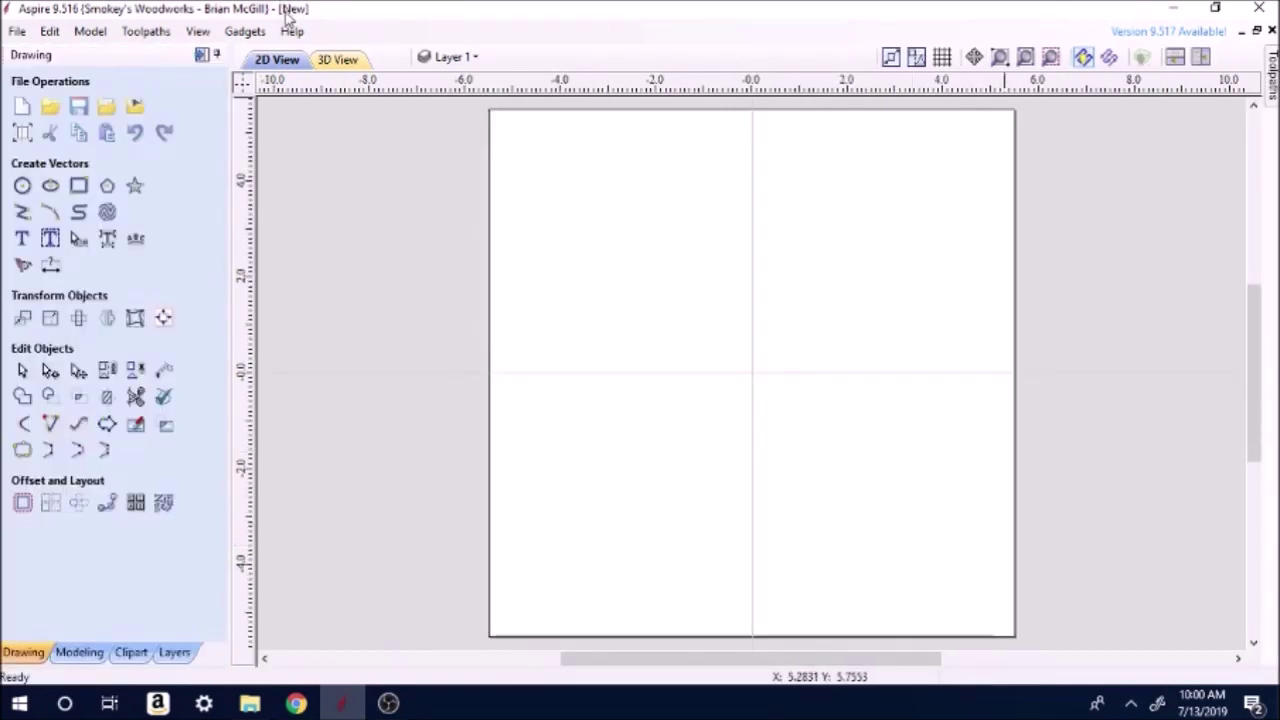
Draw a five-pointed star centred on the origin with an outer radius of about 4.9 inches and a 40% inner radius.
{"action": "left_click", "coordinate": [135, 185]}
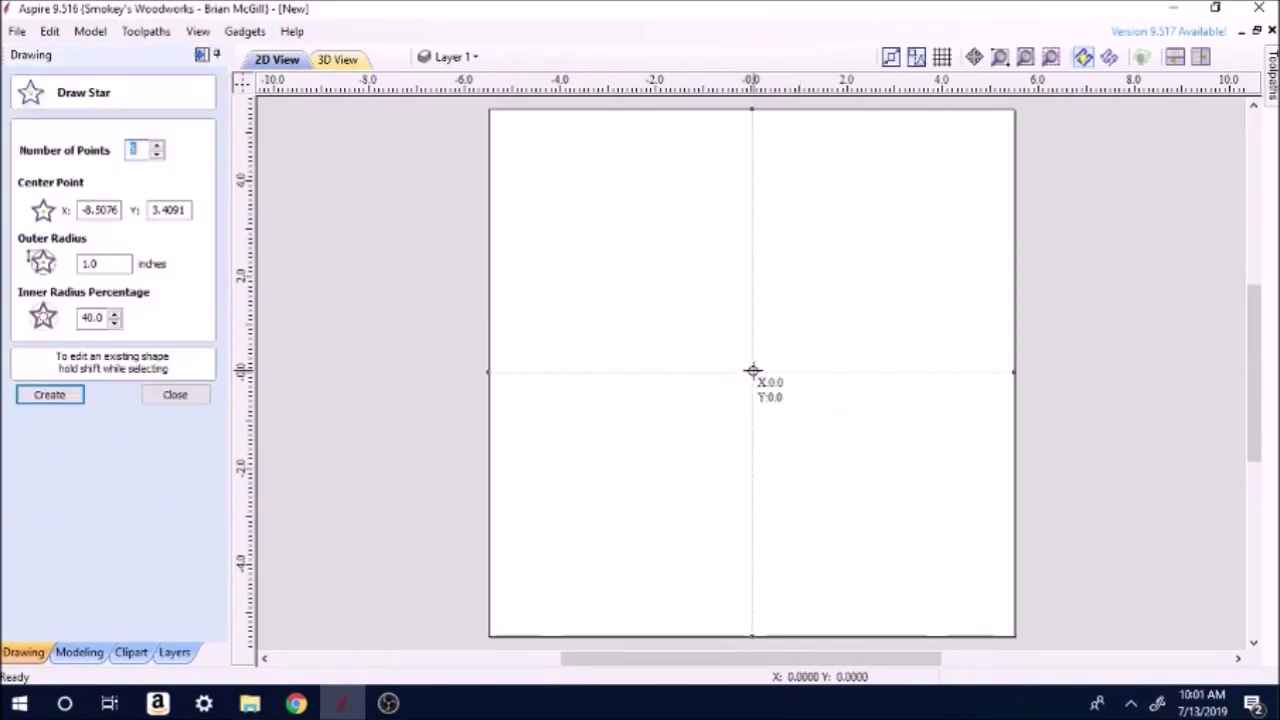
{"action": "left_click_drag", "start_coordinate": [753, 371], "coordinate": [662, 581]}
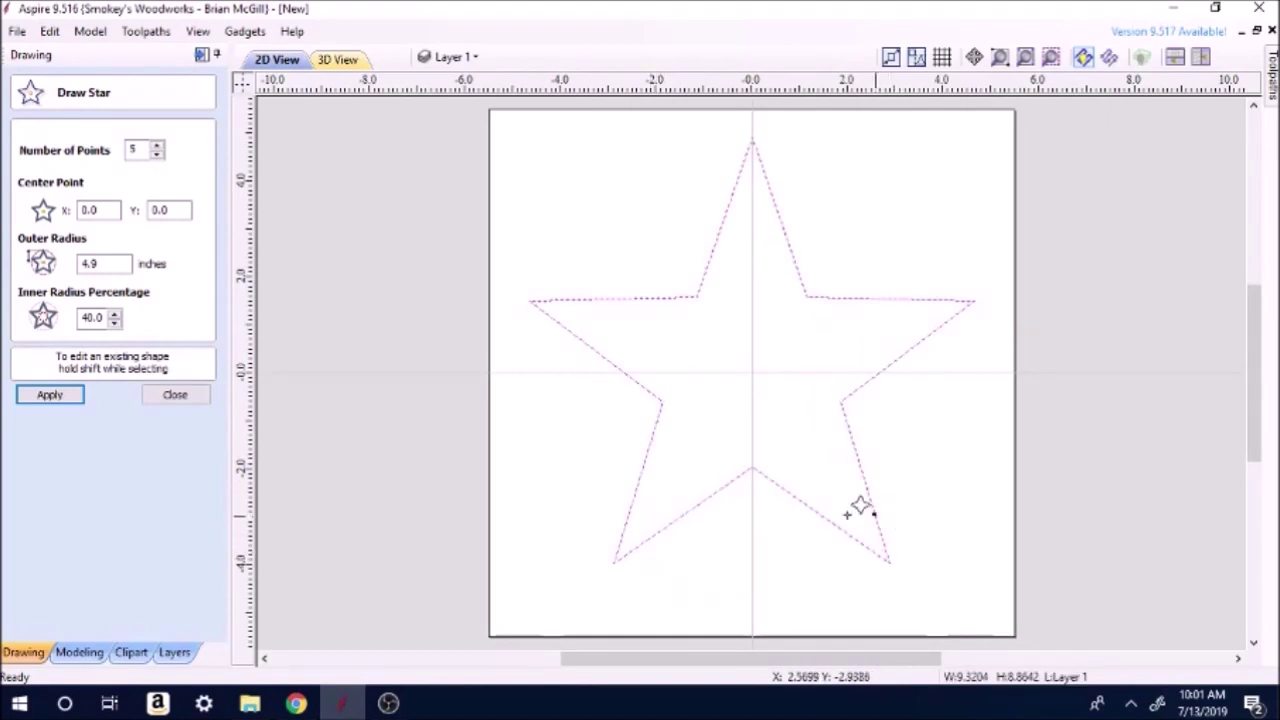
{"action": "left_click", "coordinate": [175, 394]}
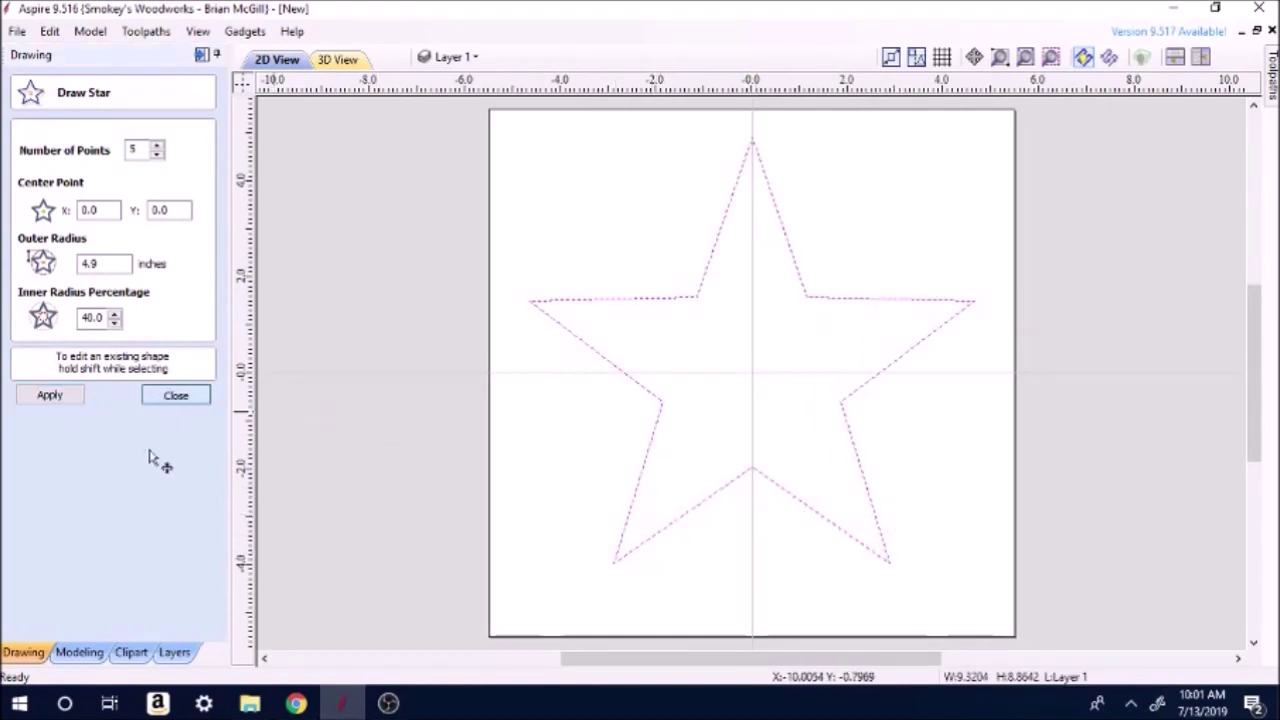
{"action": "left_click", "coordinate": [590, 450]}
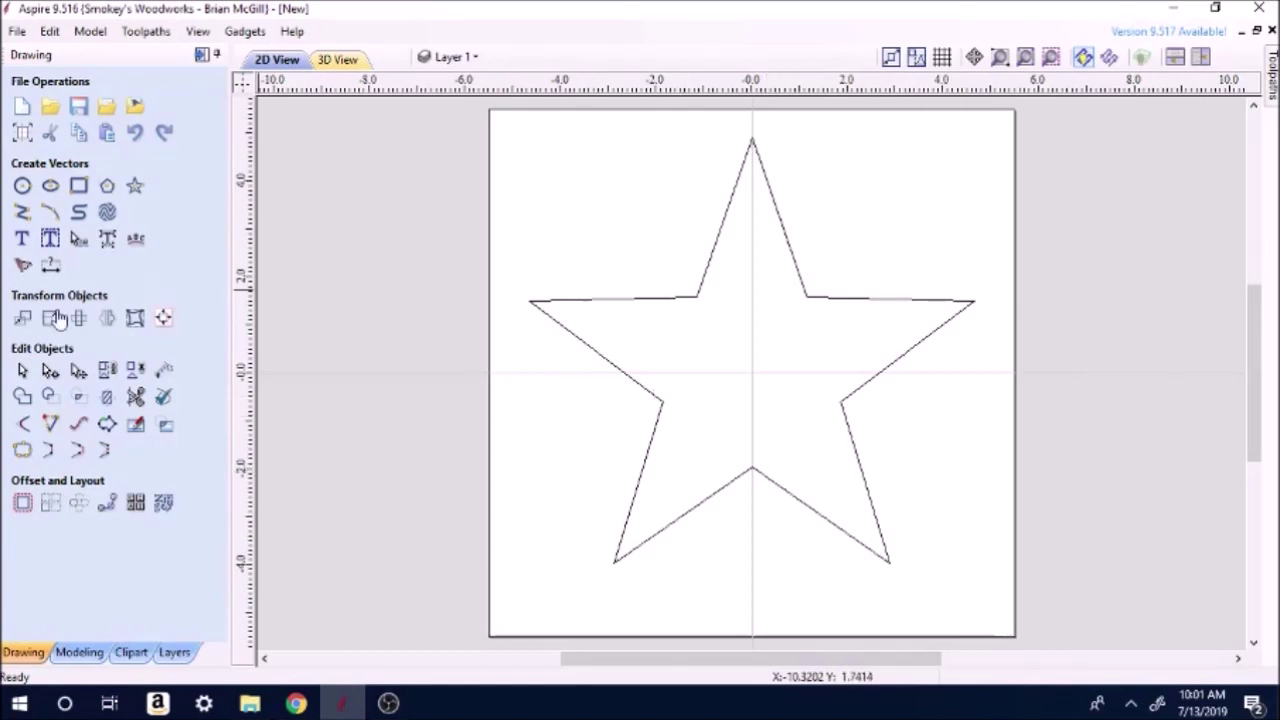
Create the text "B" in Arial Black, enlarge it to about 1.84 by 1.99 inches and centre it inside the star.
{"action": "left_click", "coordinate": [22, 238]}
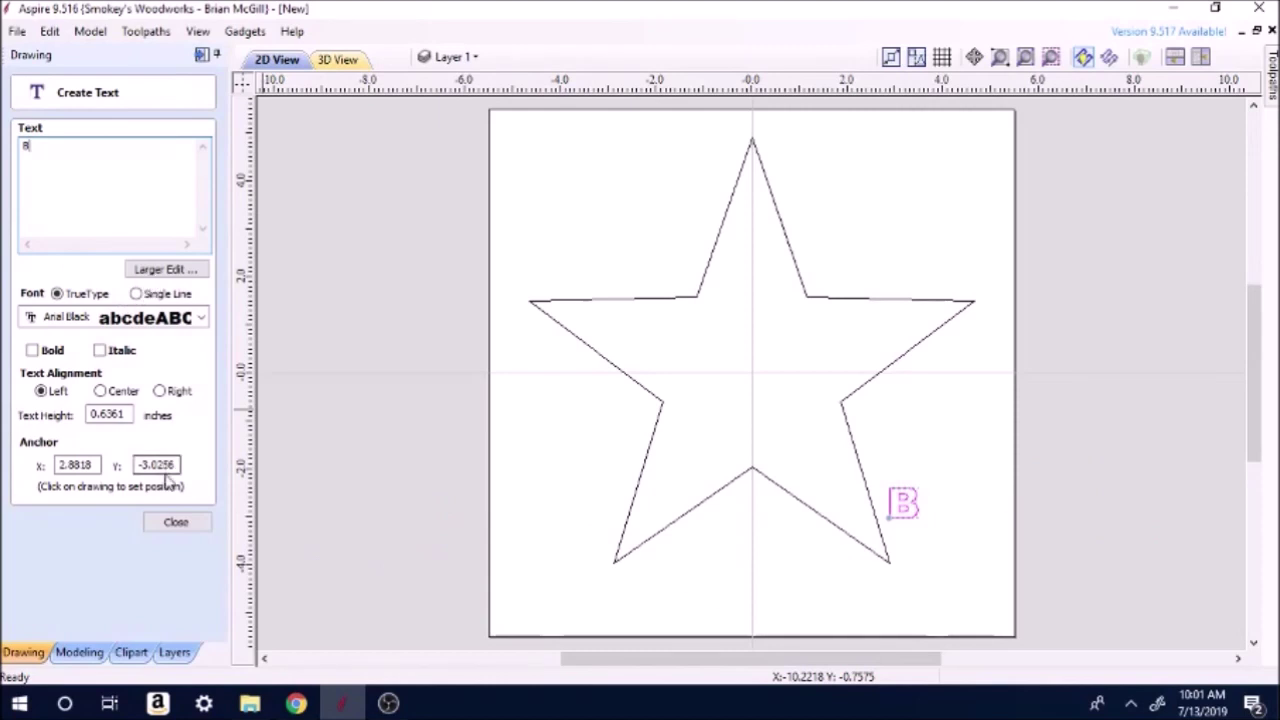
{"action": "left_click", "coordinate": [176, 521]}
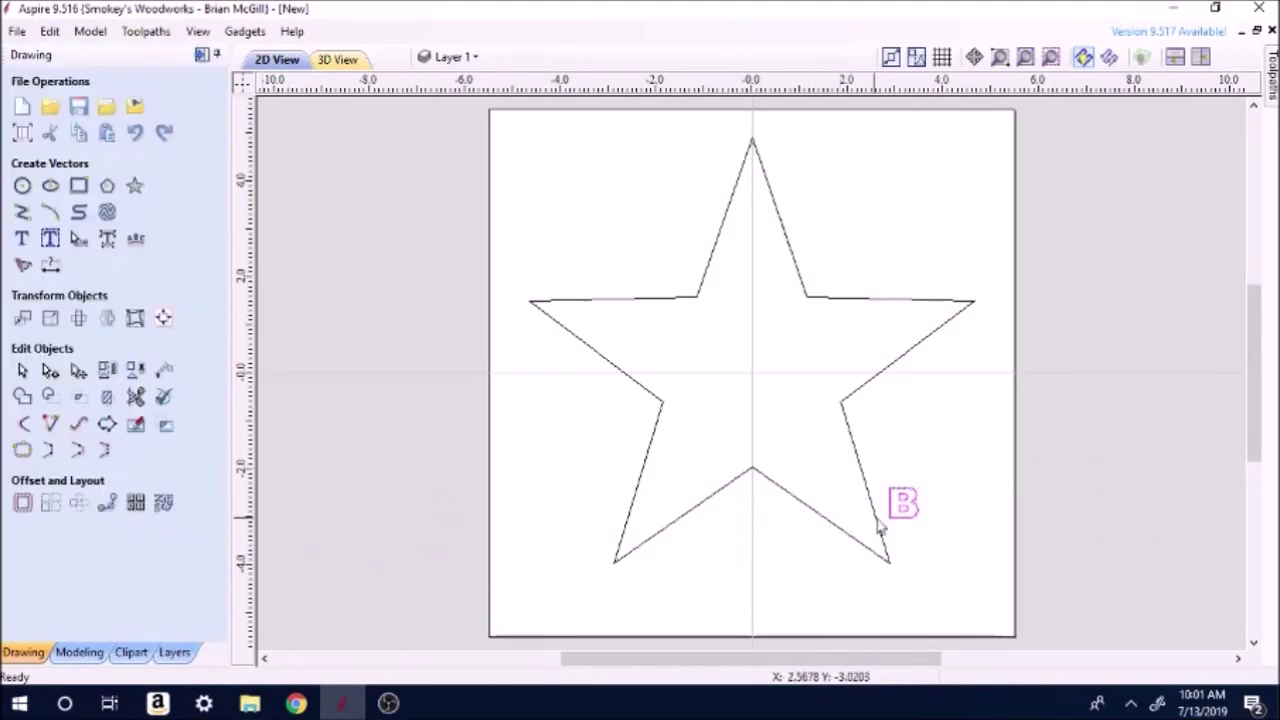
{"action": "left_click", "coordinate": [902, 512]}
{"action": "left_click_drag", "start_coordinate": [902, 514], "coordinate": [667, 458]}
{"action": "left_click_drag", "start_coordinate": [730, 392], "coordinate": [749, 372]}
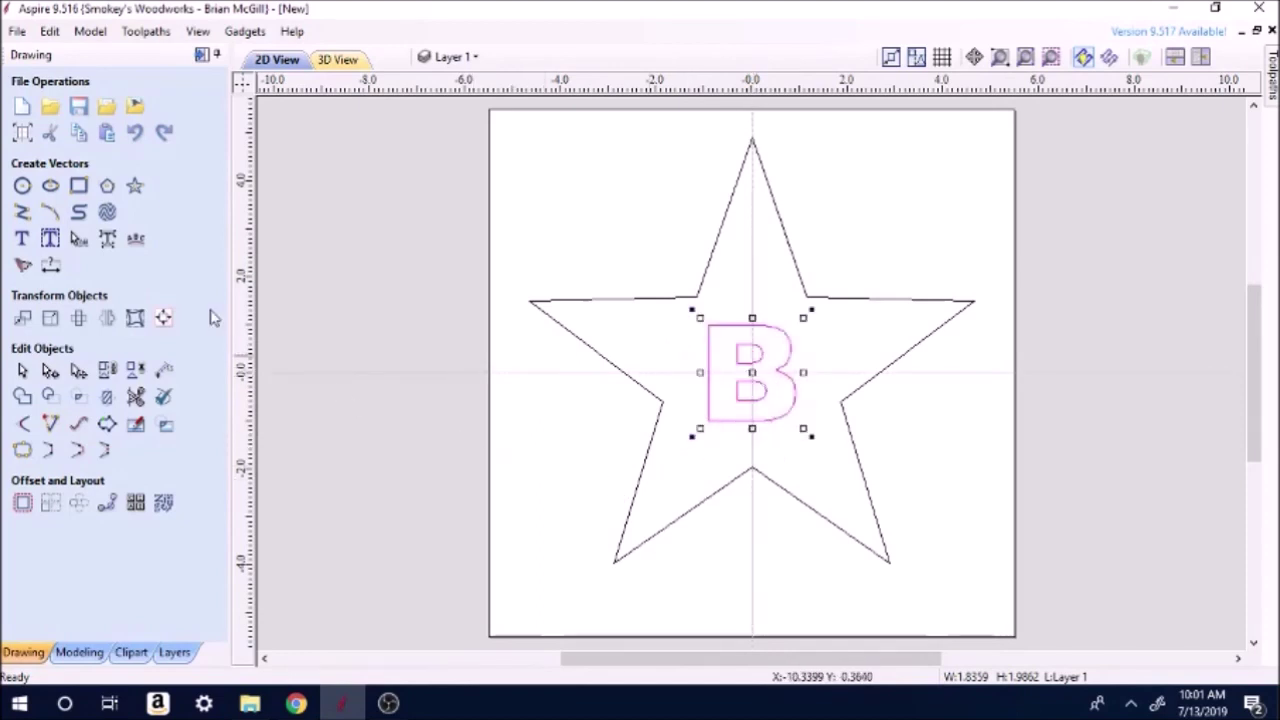
Draw a circle about 3.4 inches in diameter around the letter B, centred on the origin, and show the toolpath operations.
{"action": "left_click", "coordinate": [22, 186]}
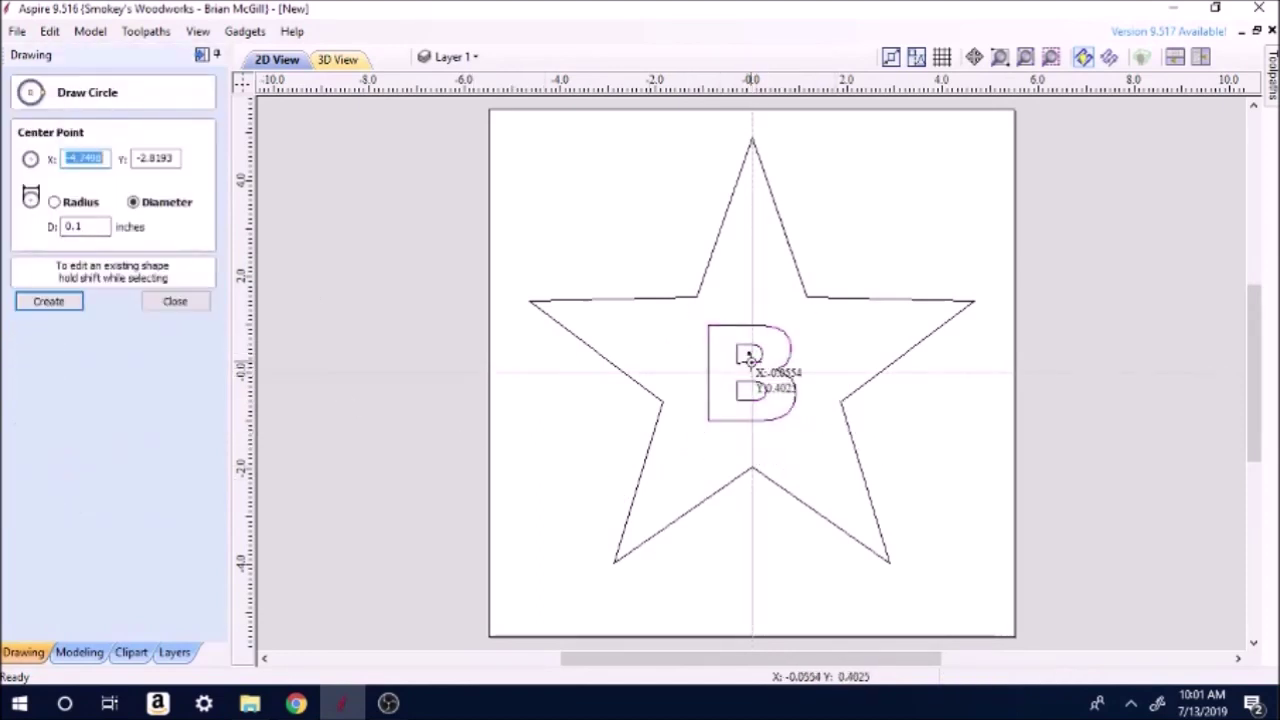
{"action": "left_click_drag", "start_coordinate": [752, 378], "coordinate": [798, 438]}
{"action": "left_click", "coordinate": [168, 302]}
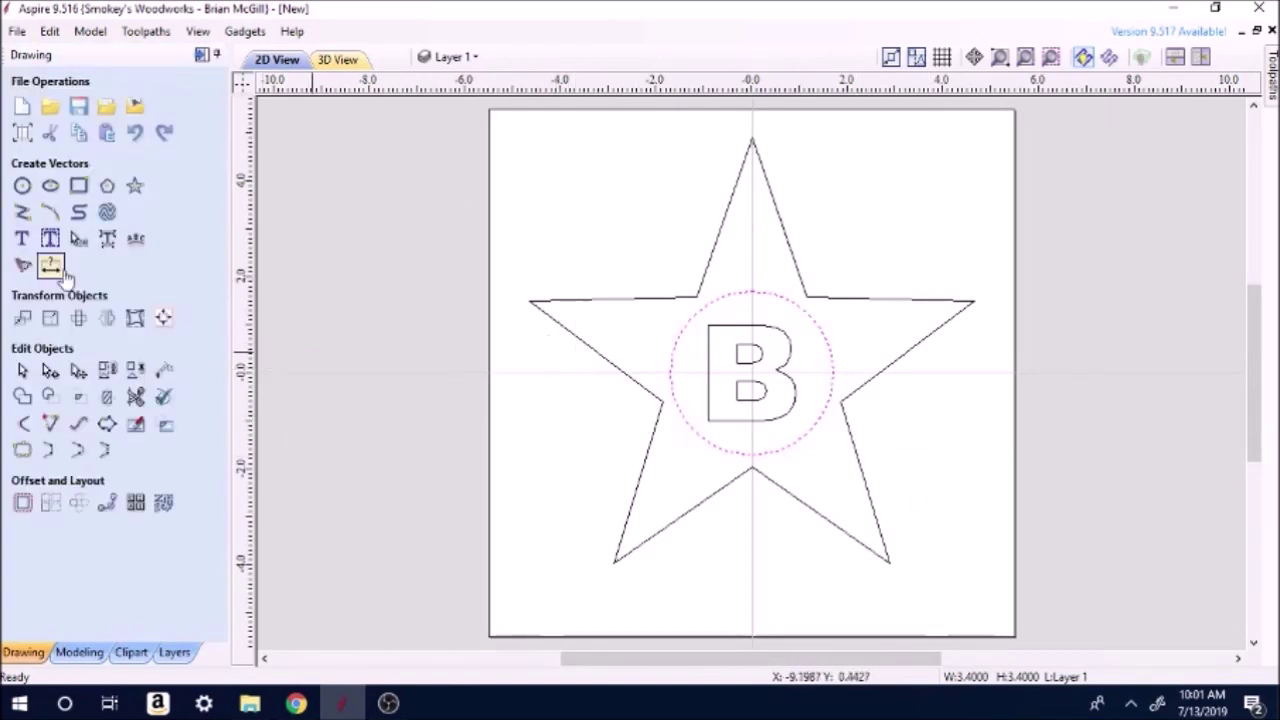
{"action": "left_click", "coordinate": [201, 56]}
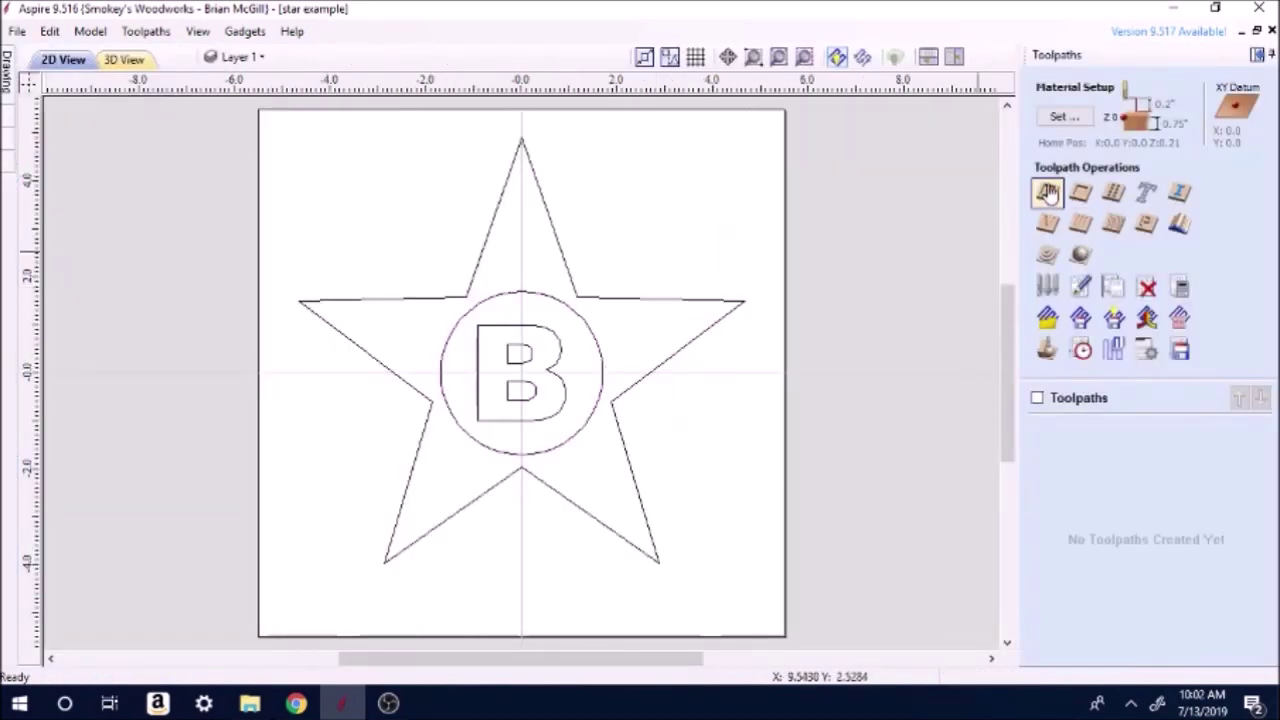
{"action": "left_click", "coordinate": [548, 215]}
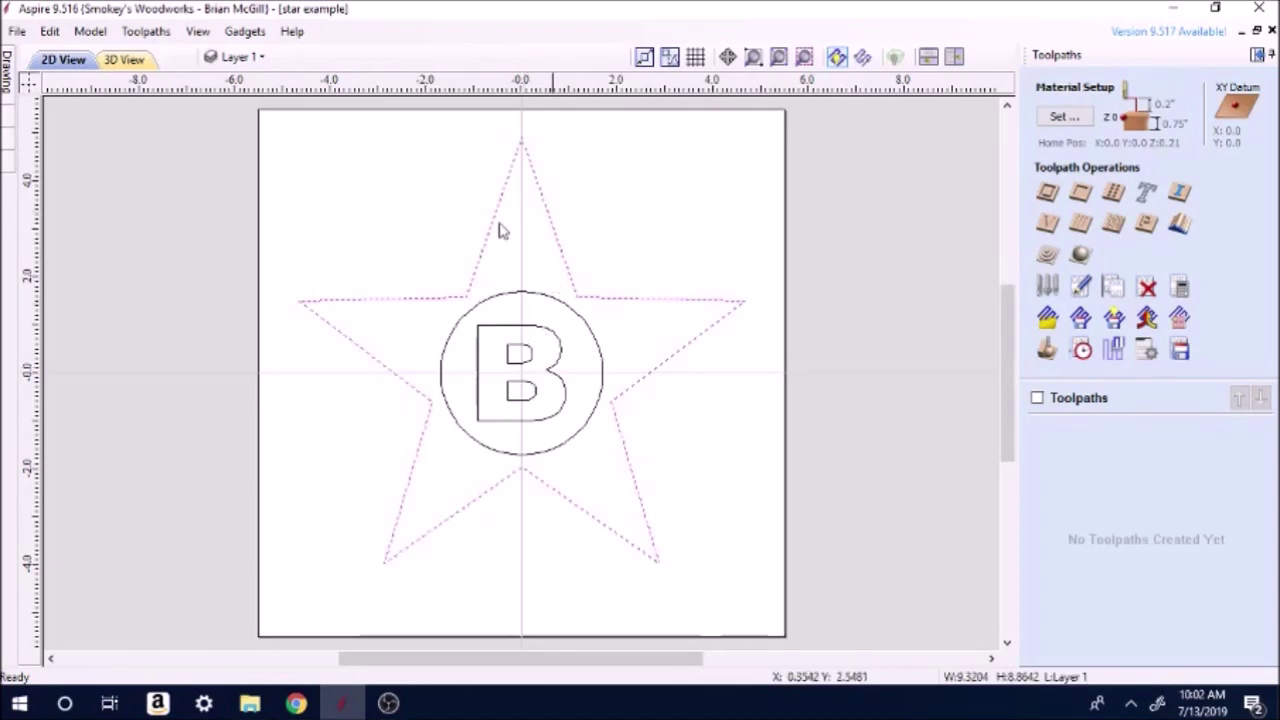
{"action": "left_click", "coordinate": [308, 157]}
{"action": "left_click_drag", "start_coordinate": [262, 126], "coordinate": [785, 615]}
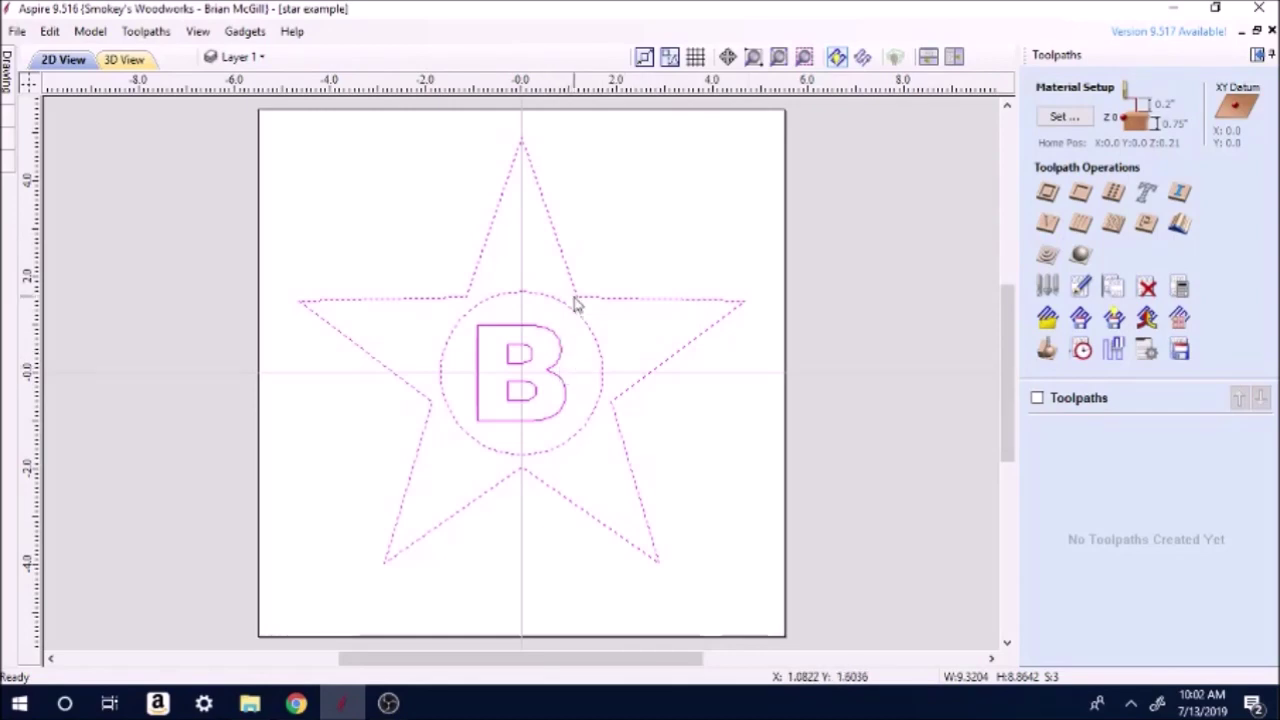
{"action": "left_click", "coordinate": [716, 220]}
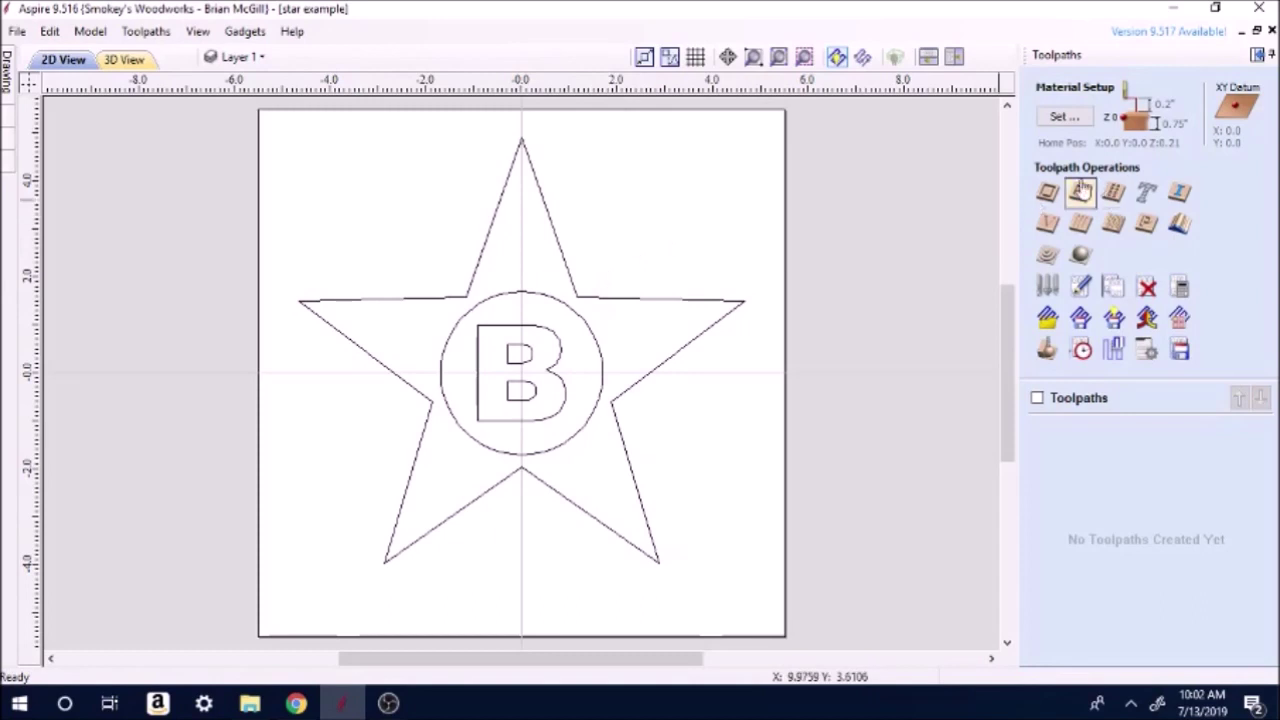
Start a 2D profile toolpath on the star alone and set its cut depth to 0.13 inches.
{"action": "left_click", "coordinate": [543, 200]}
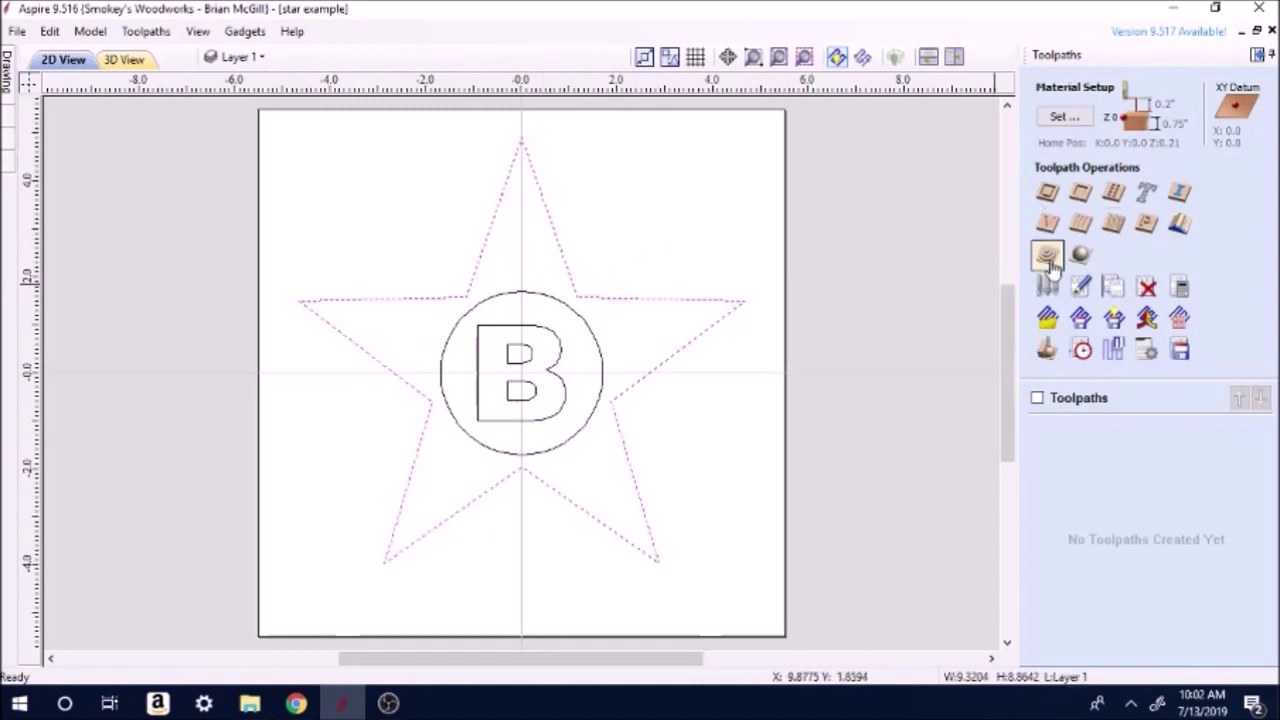
{"action": "left_click", "coordinate": [1047, 192]}
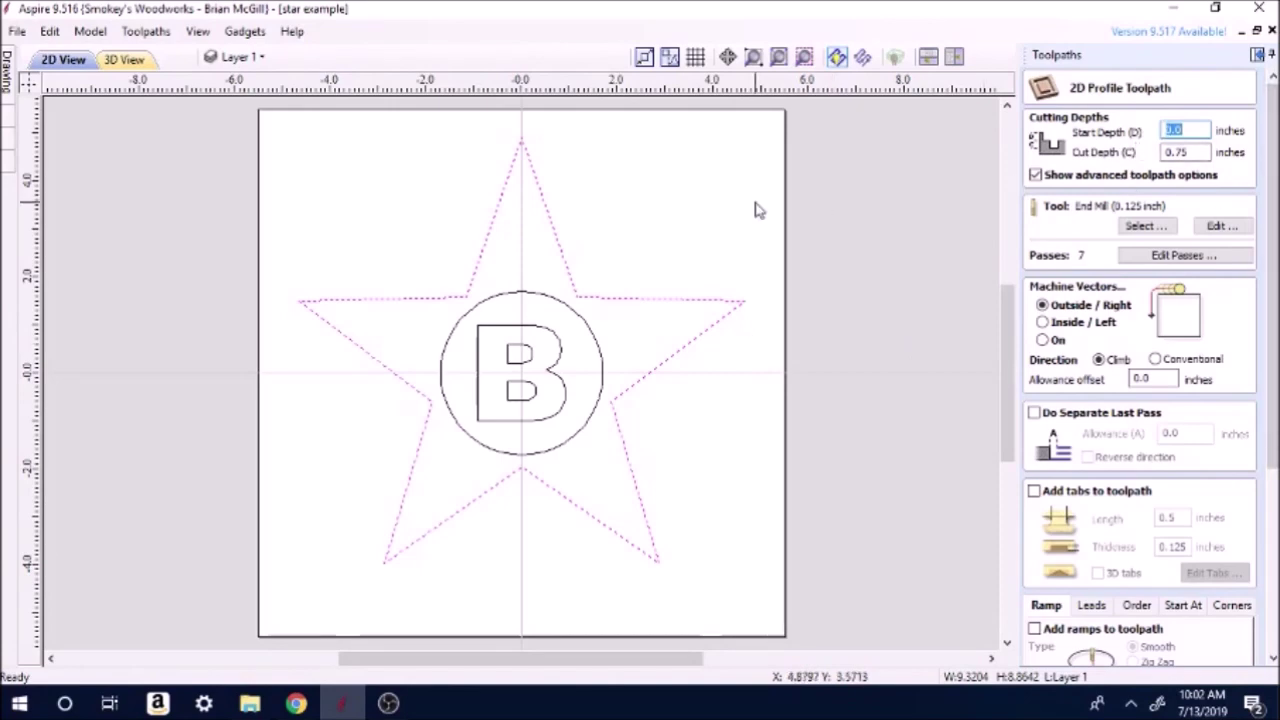
{"action": "left_click", "coordinate": [1193, 152]}
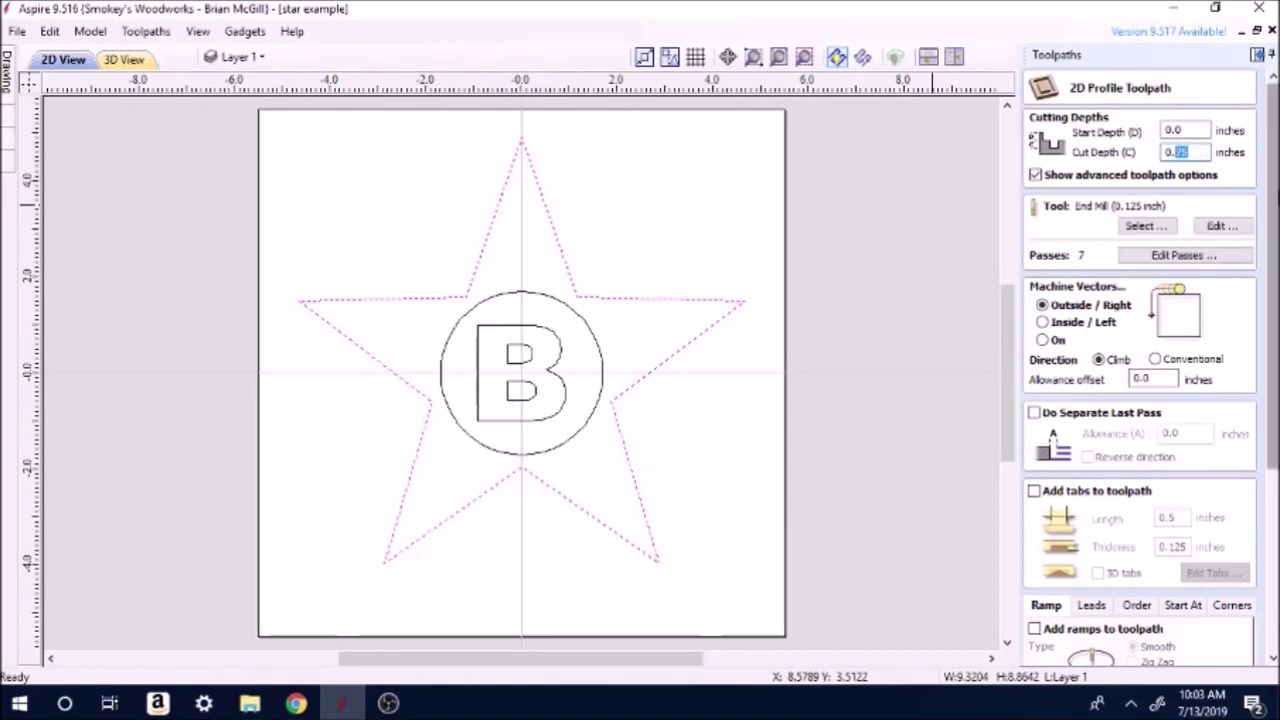
{"action": "type", "text": "13"}
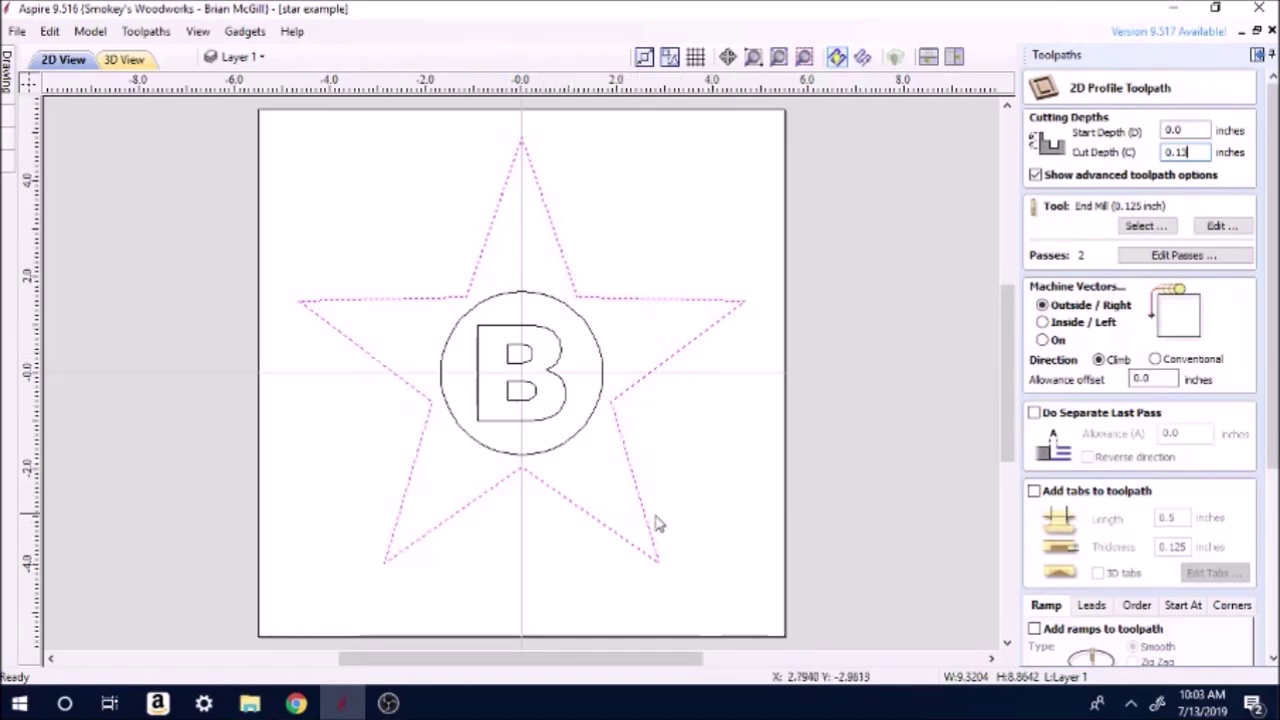
Try the Inside / Left and On options for machining the star vector, and return to Outside / Right.
{"action": "left_click", "coordinate": [1042, 322]}
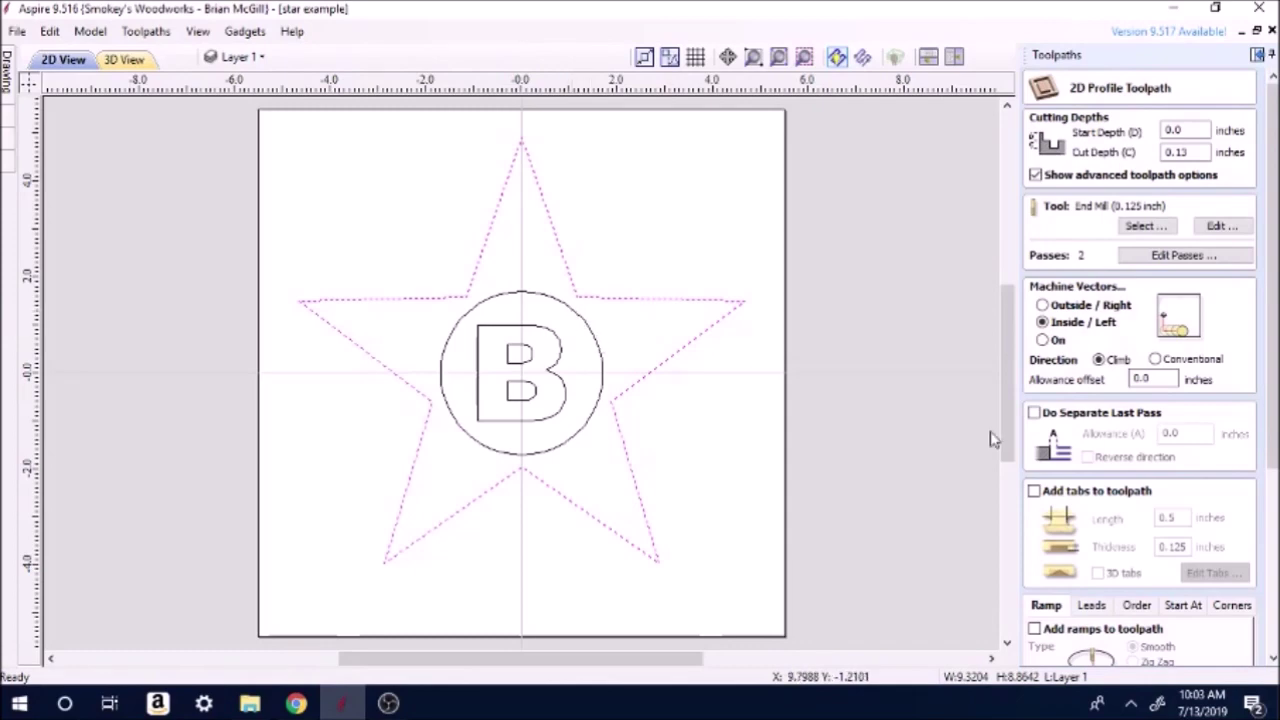
{"action": "left_click", "coordinate": [1043, 341]}
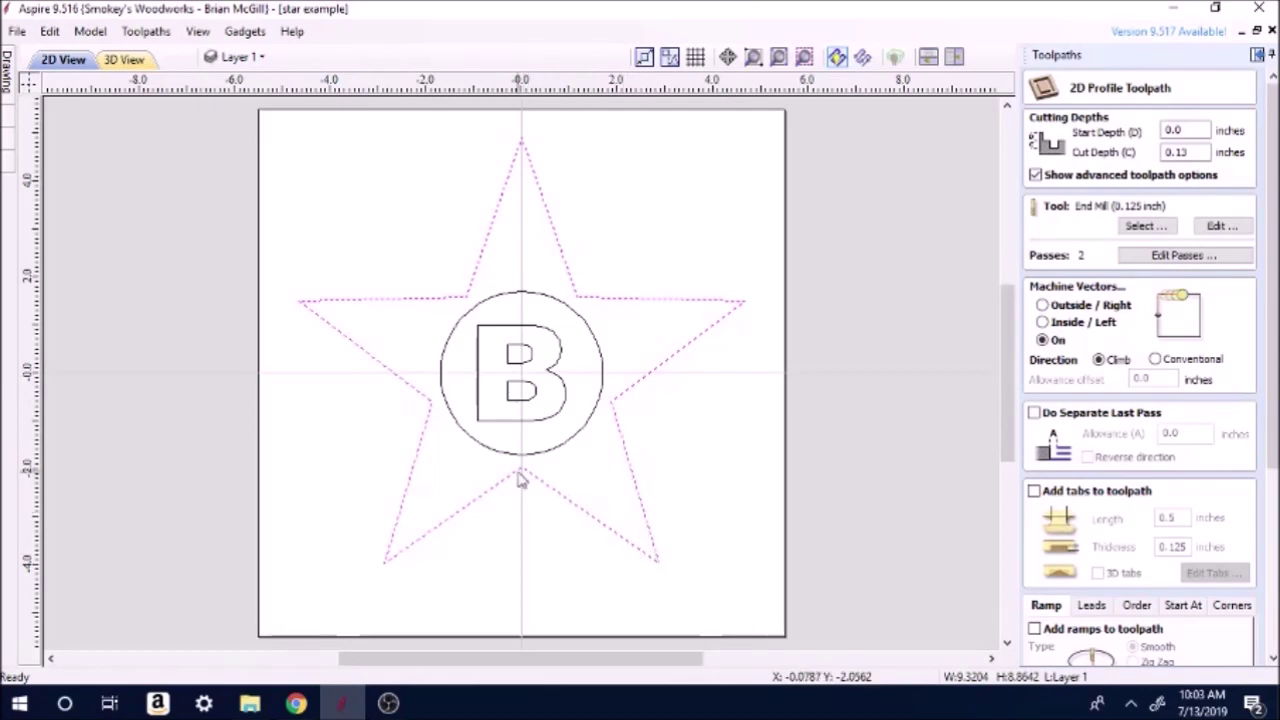
{"action": "left_click", "coordinate": [1043, 305]}
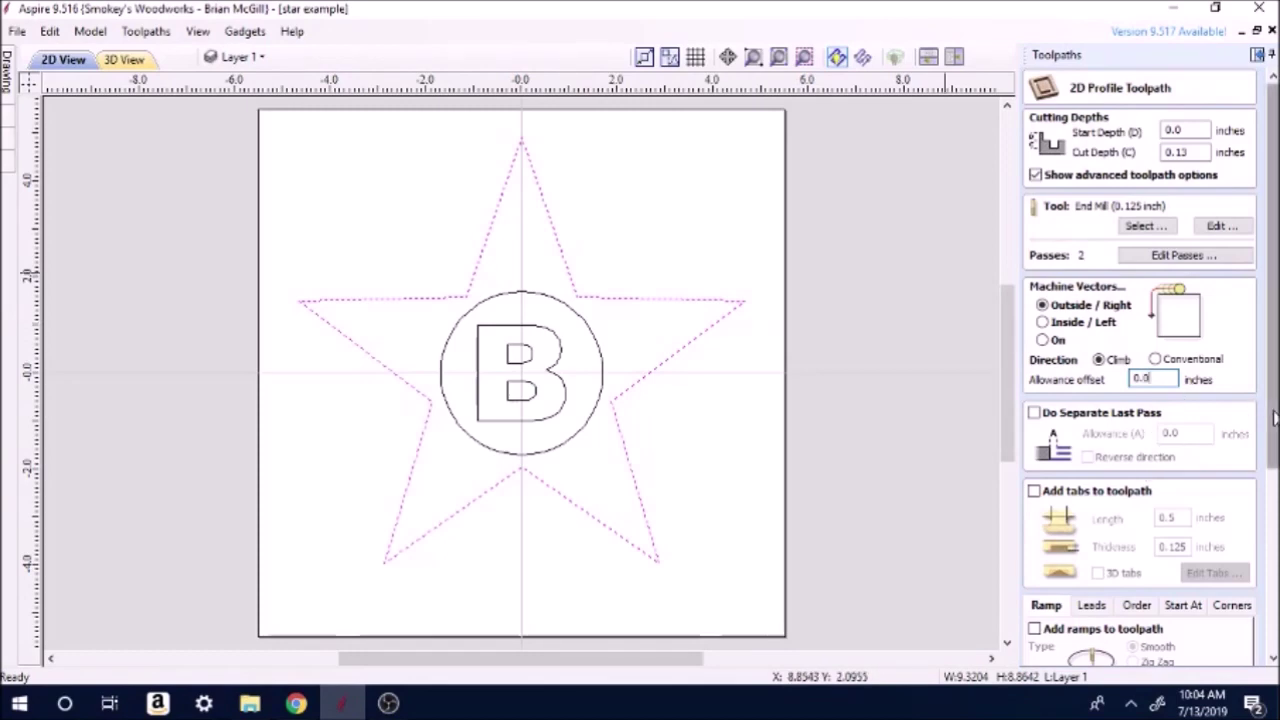
Calculate the star's profile toolpath with the default name Profile 1 and preview its cut in 3D.
{"action": "scroll", "coordinate": [1274, 242], "scroll_direction": "down", "scroll_amount": 1}
{"action": "scroll", "coordinate": [1274, 242], "scroll_direction": "down", "scroll_amount": 3}
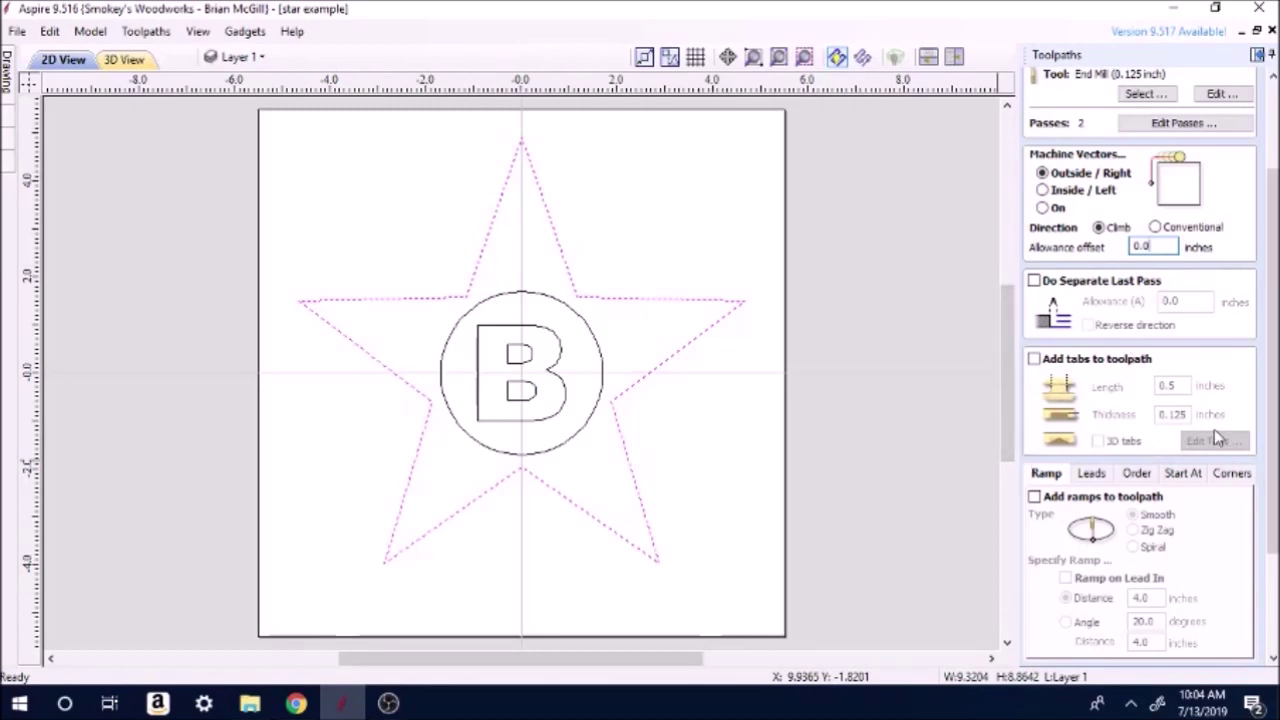
{"action": "scroll", "coordinate": [1274, 360], "scroll_direction": "down", "scroll_amount": 3}
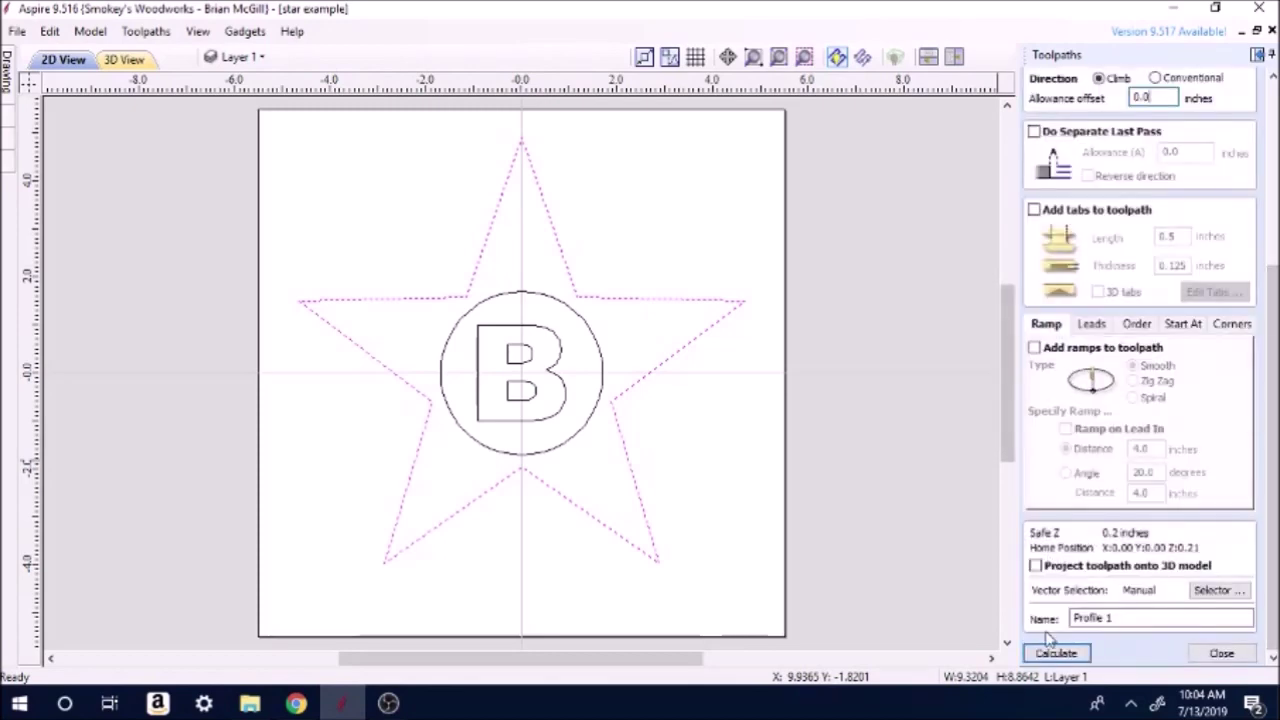
{"action": "left_click", "coordinate": [1055, 652]}
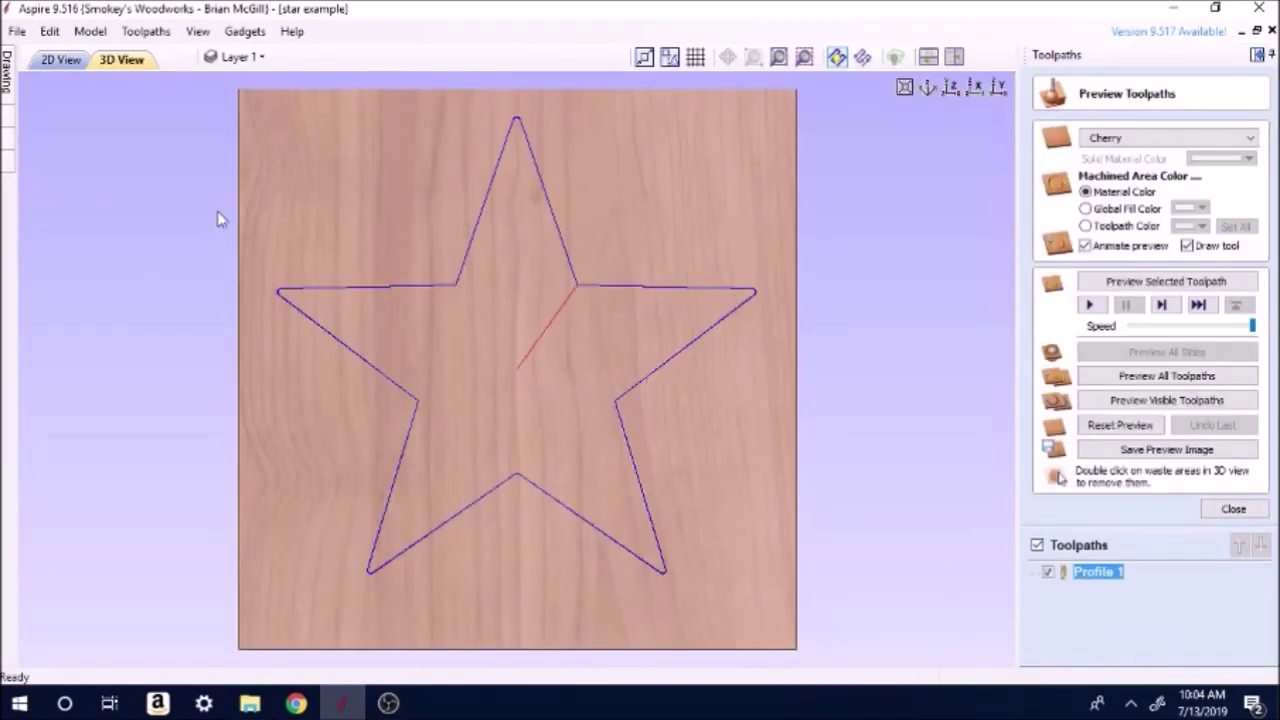
{"action": "left_click", "coordinate": [1166, 281]}
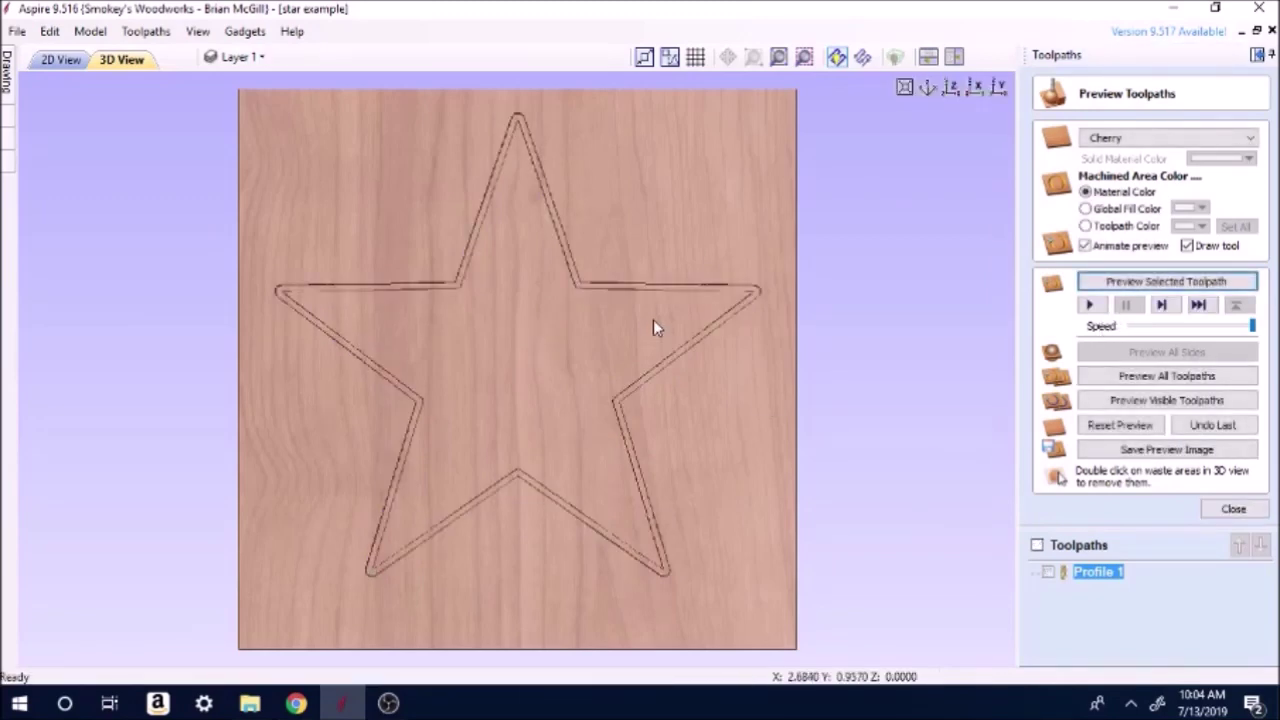
Slow down the preview animation, reset the preview and replay the star's profile cut.
{"action": "left_click_drag", "start_coordinate": [1252, 326], "coordinate": [1212, 330]}
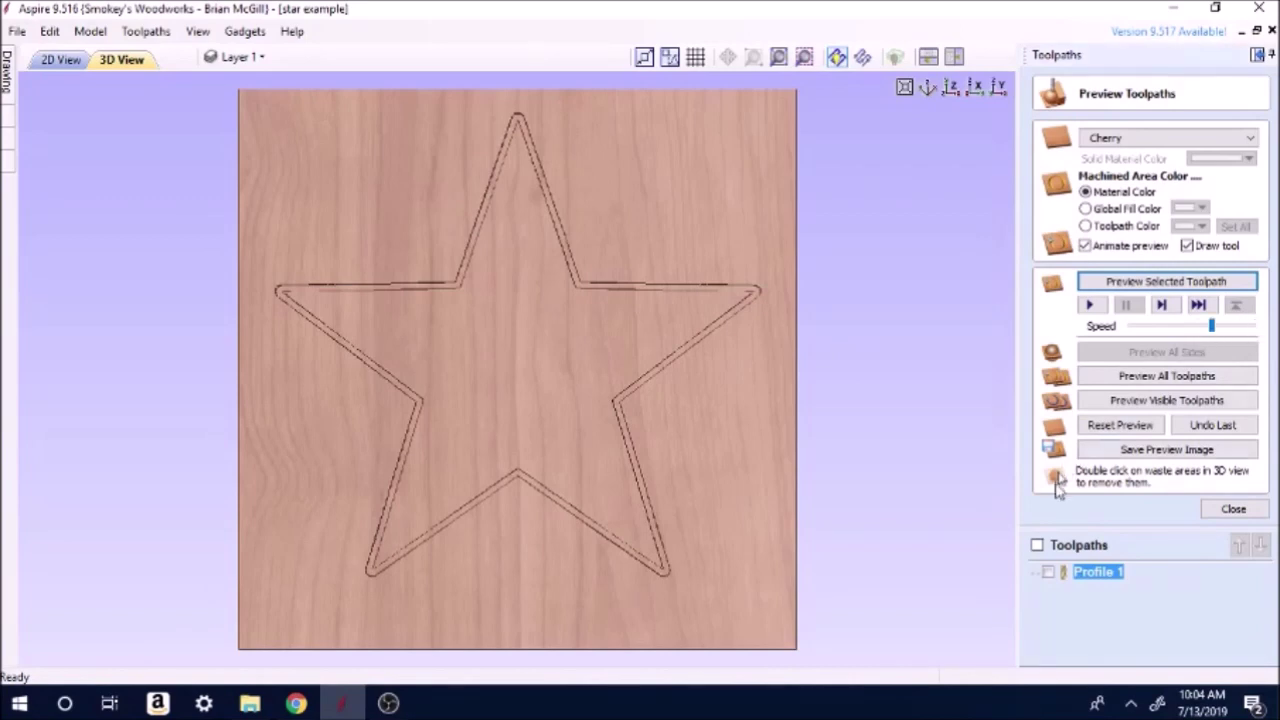
{"action": "left_click", "coordinate": [1118, 427]}
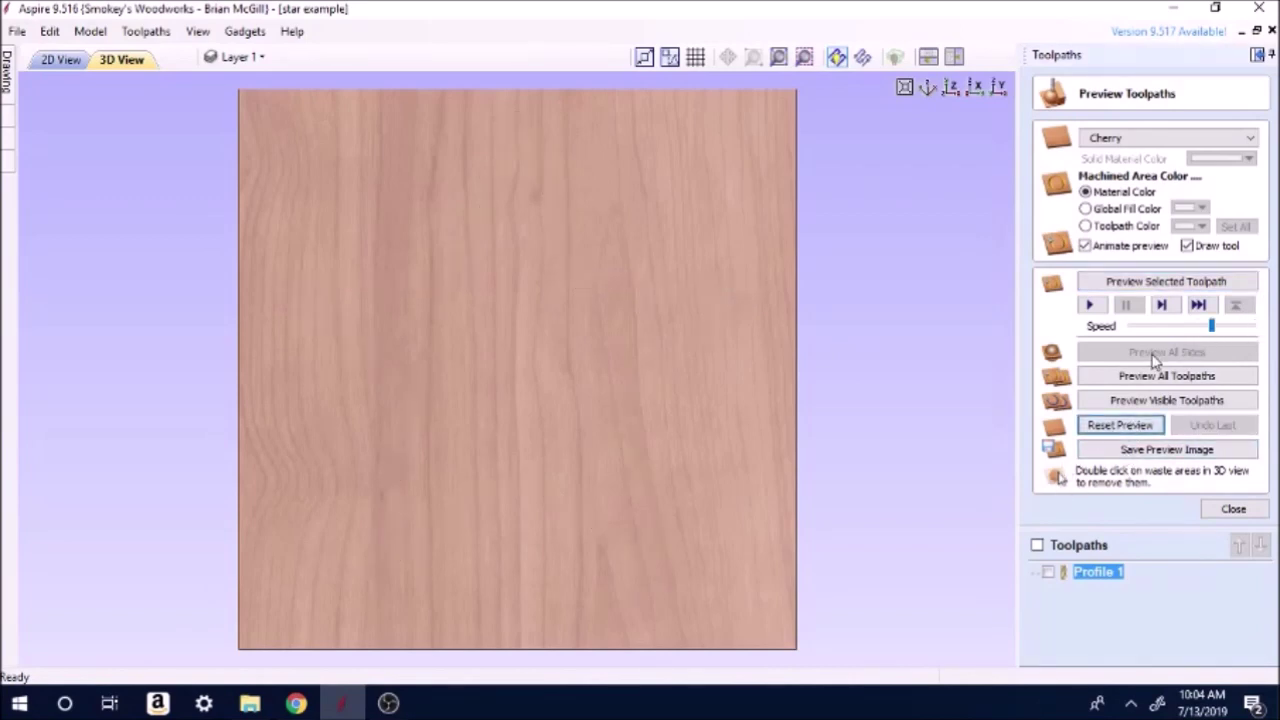
{"action": "left_click", "coordinate": [1128, 282]}
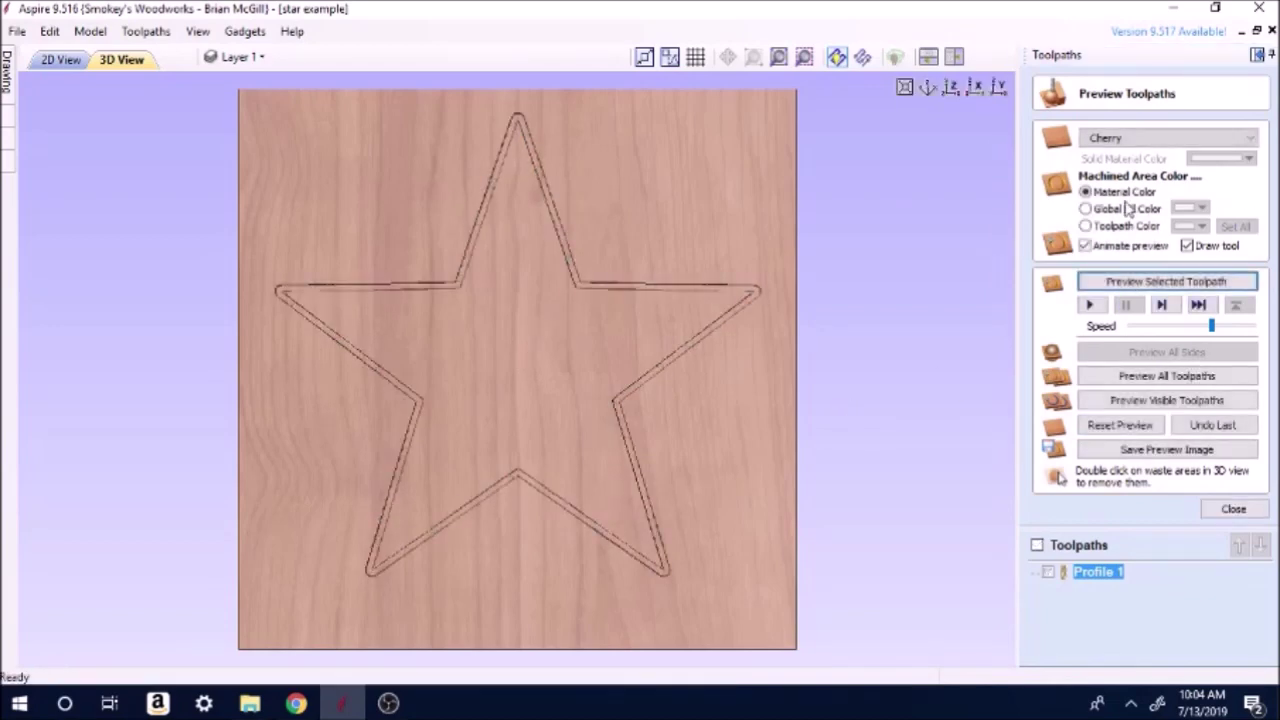
Colour the machined area with a red global fill and inspect the cut star outline in the 3D preview.
{"action": "left_click", "coordinate": [1097, 210]}
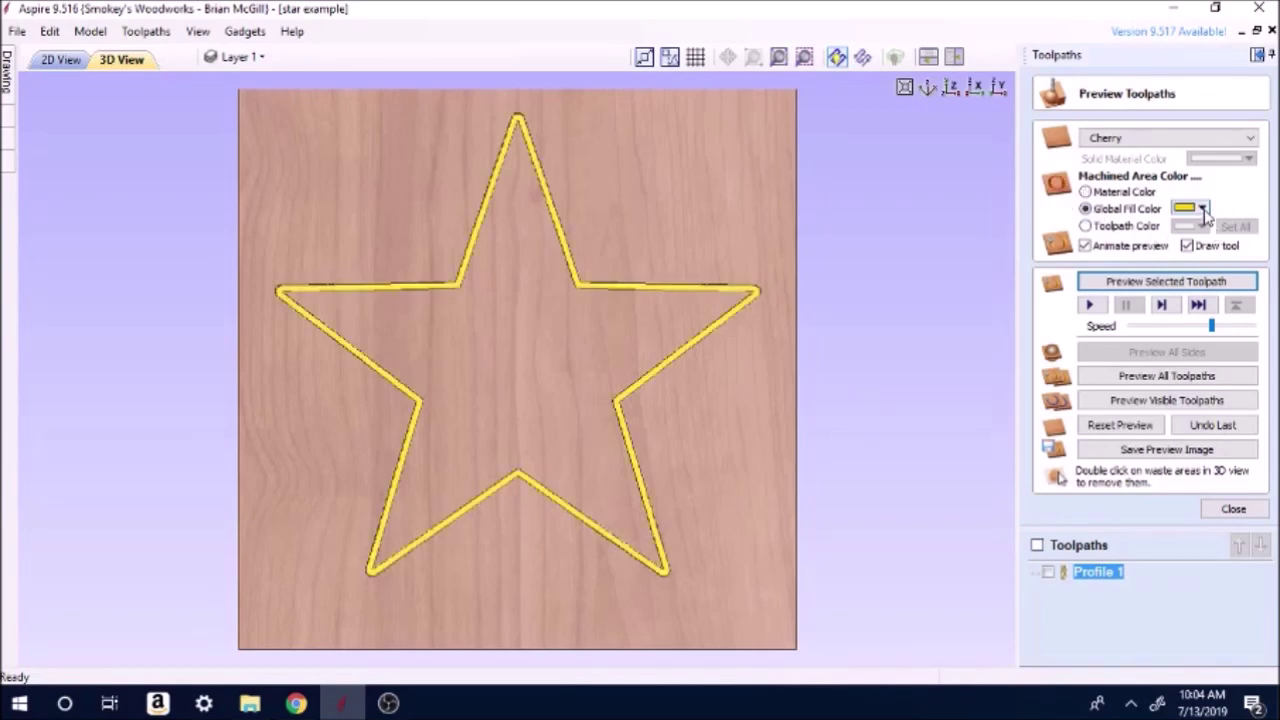
{"action": "left_click", "coordinate": [1203, 210]}
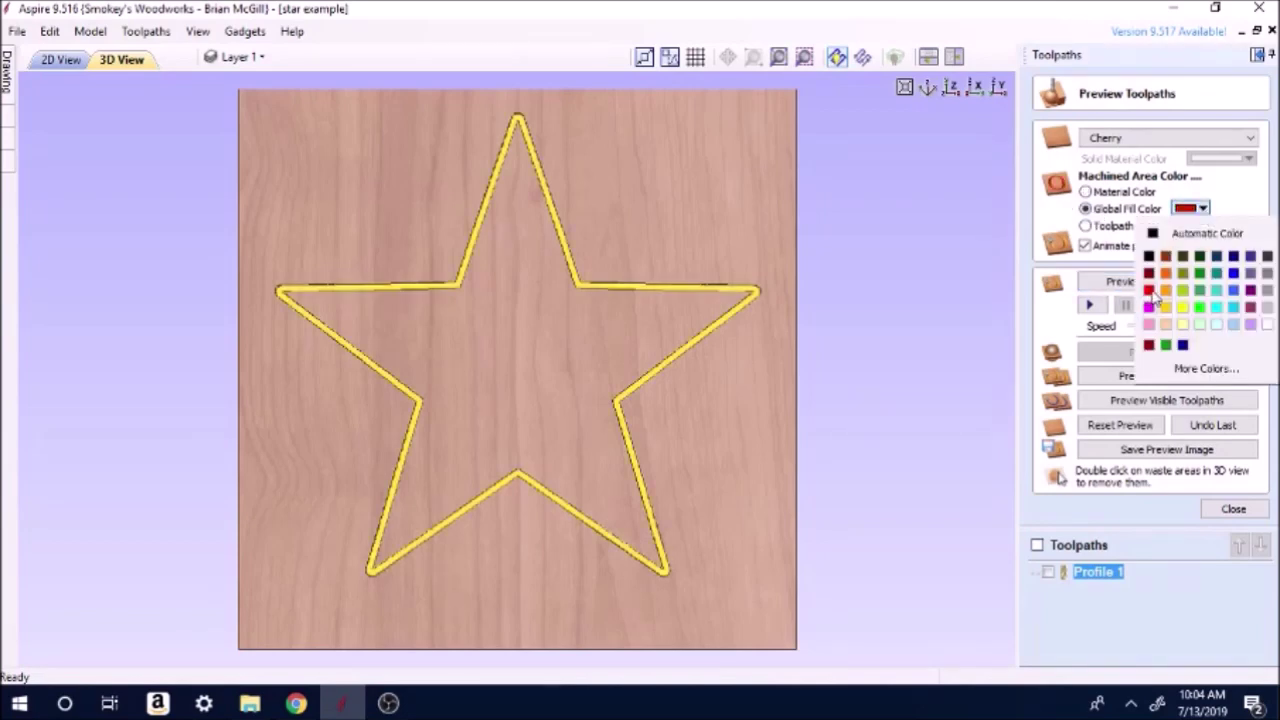
{"action": "left_click", "coordinate": [1150, 290]}
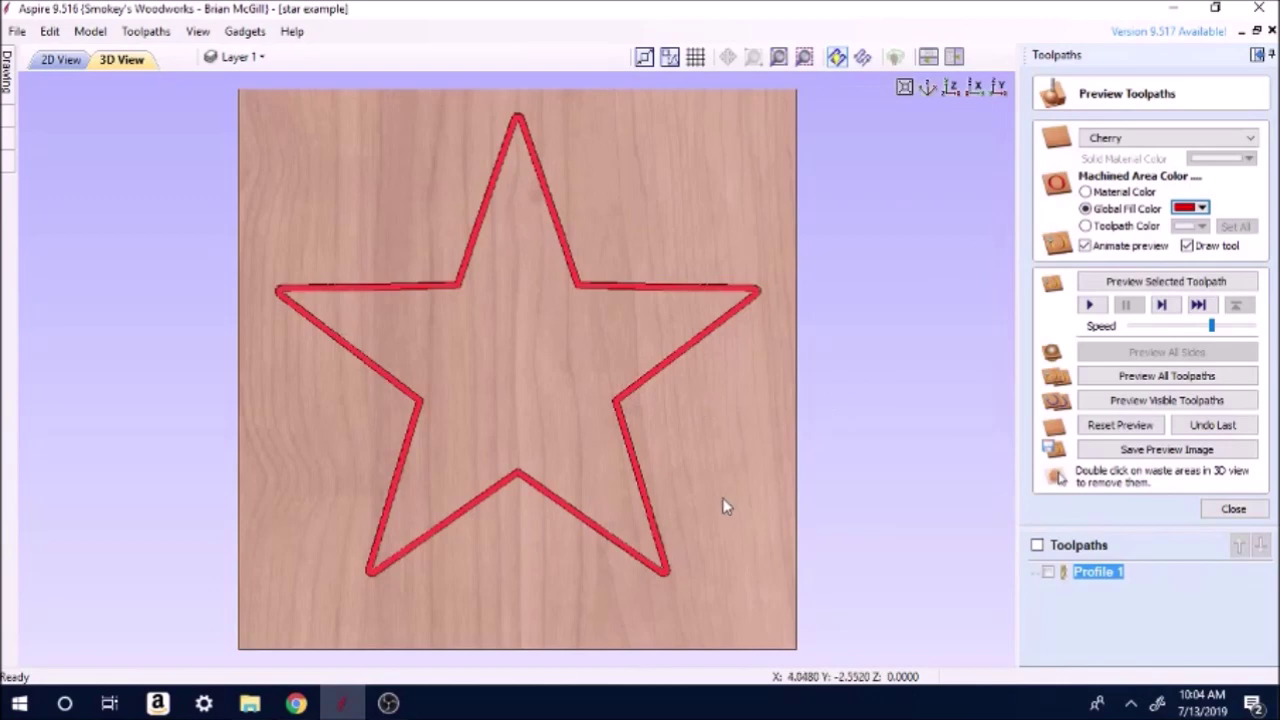
{"action": "mouse_move", "coordinate": [643, 429]}
{"action": "left_mouse_down"}
{"action": "mouse_move", "coordinate": [662, 370]}
{"action": "mouse_move", "coordinate": [871, 429]}
{"action": "mouse_move", "coordinate": [763, 403]}
{"action": "mouse_move", "coordinate": [791, 434]}
{"action": "mouse_move", "coordinate": [734, 457]}
{"action": "mouse_move", "coordinate": [640, 428]}
{"action": "left_mouse_up"}
{"action": "scroll", "coordinate": [659, 375], "scroll_direction": "up", "scroll_amount": 3}
{"action": "scroll", "coordinate": [640, 428], "scroll_direction": "down", "scroll_amount": 3}
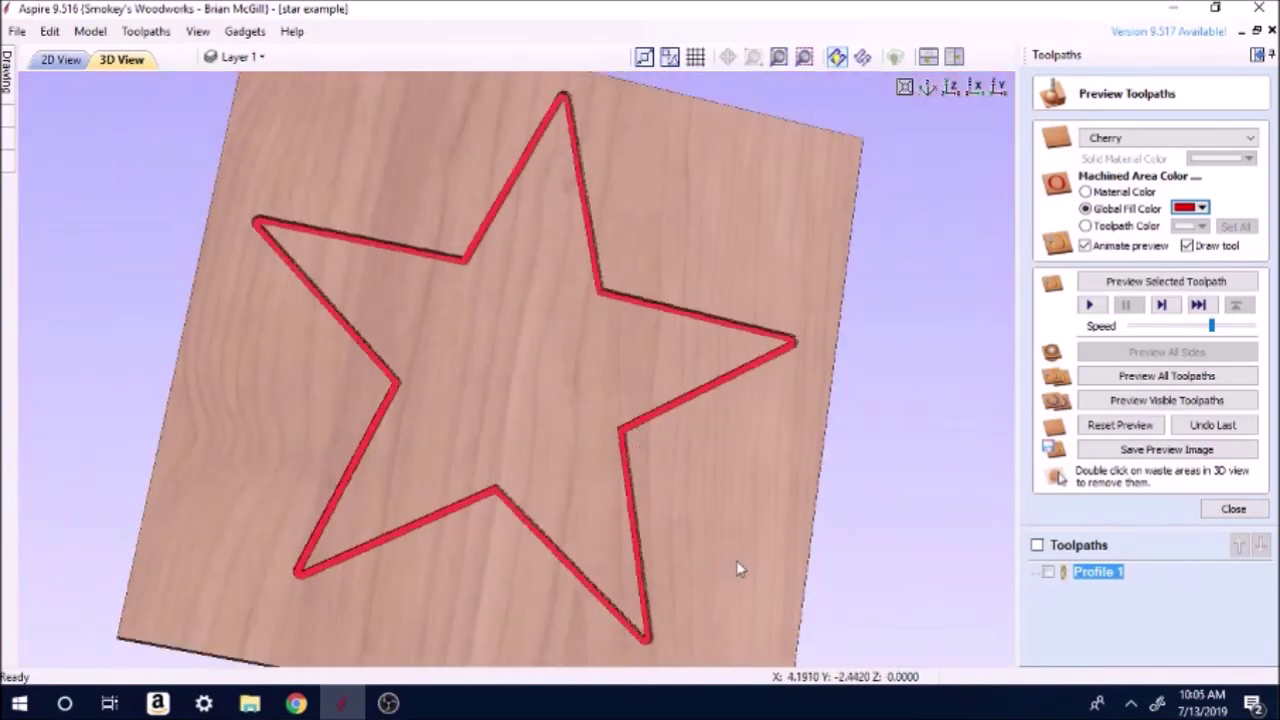
{"action": "left_click_drag", "start_coordinate": [736, 570], "coordinate": [780, 534]}
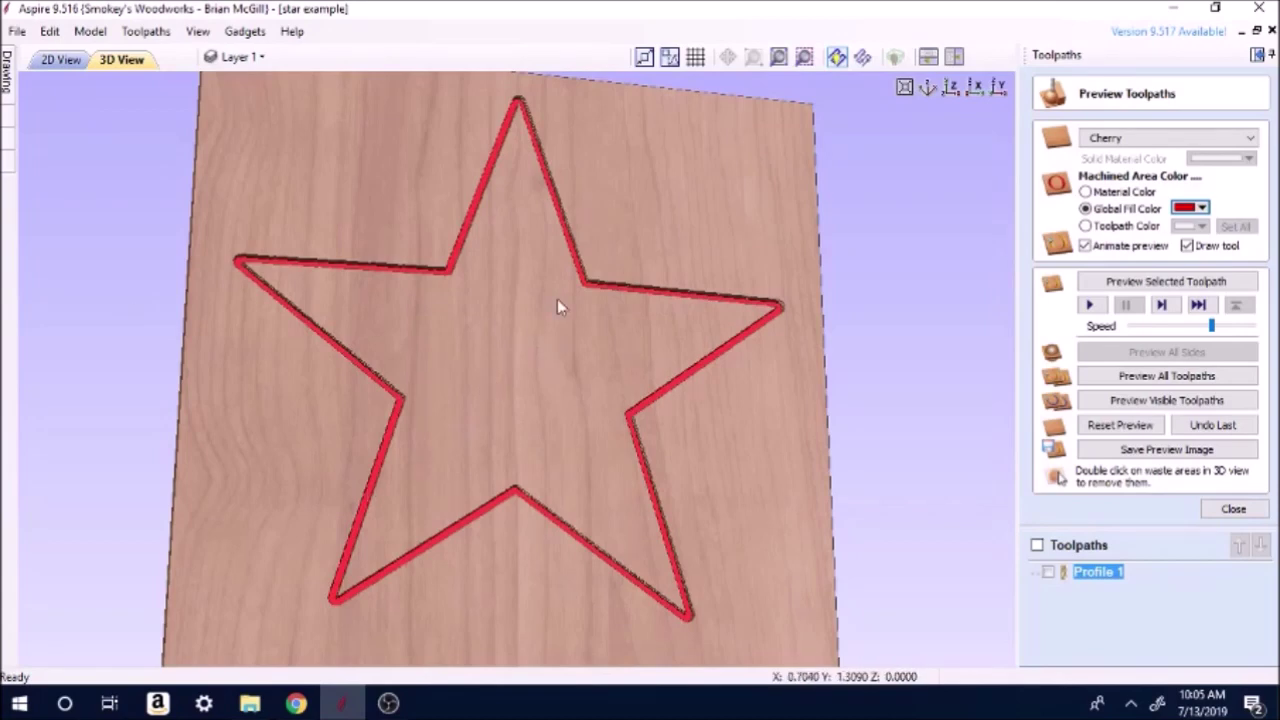
Start a new 2D profile toolpath for the circle around the letter B, using the End Mill (0.25 inch).
{"action": "left_click", "coordinate": [61, 60]}
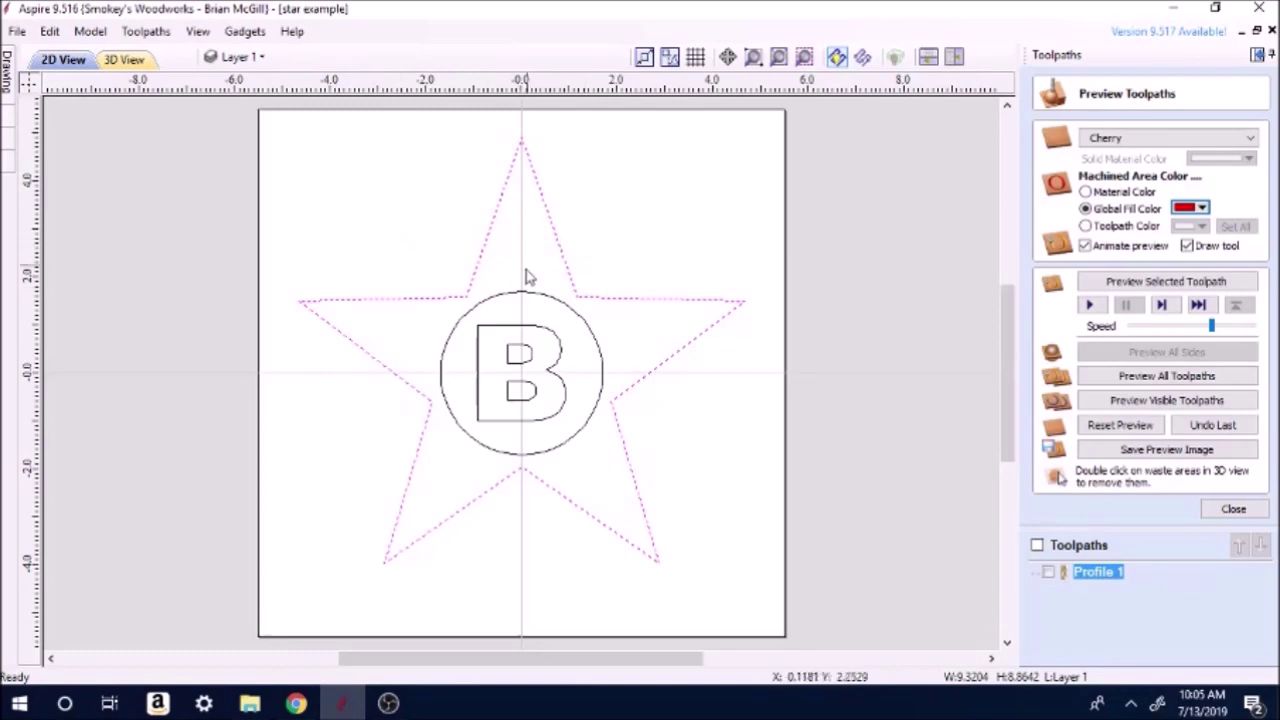
{"action": "left_click", "coordinate": [415, 238]}
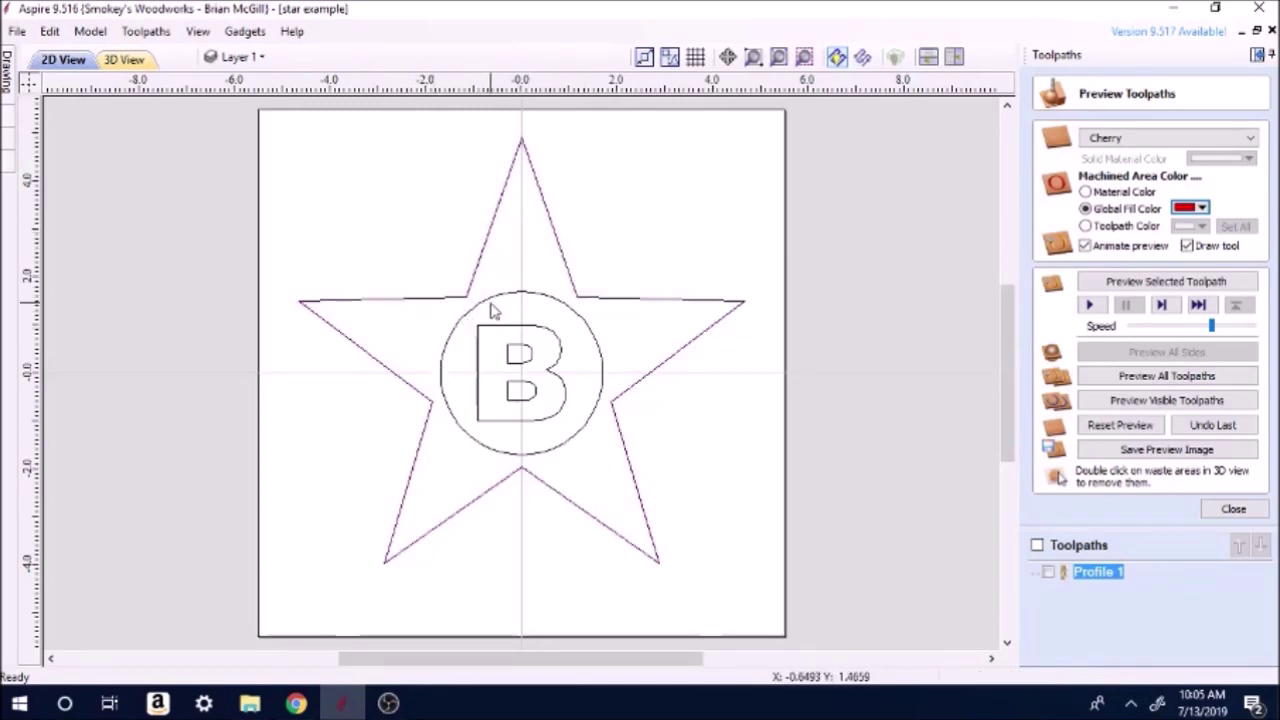
{"action": "left_click", "coordinate": [490, 298]}
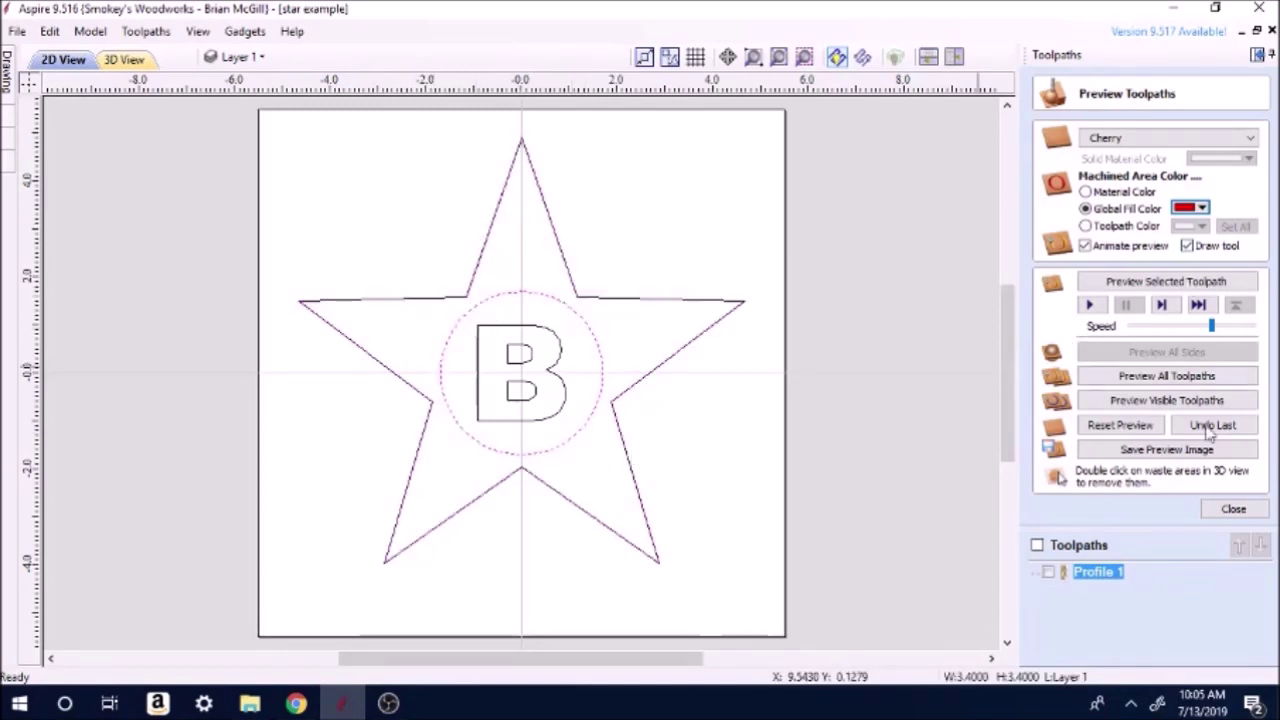
{"action": "left_click", "coordinate": [1233, 509]}
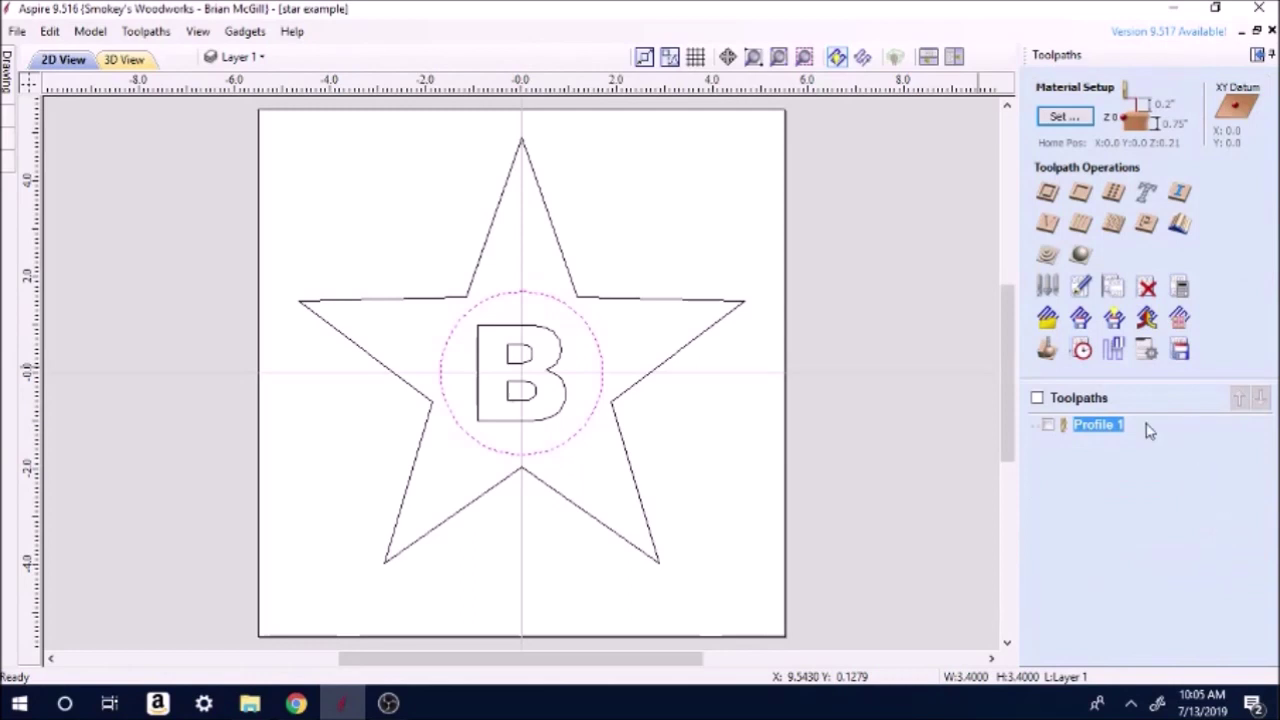
{"action": "left_click", "coordinate": [1047, 192]}
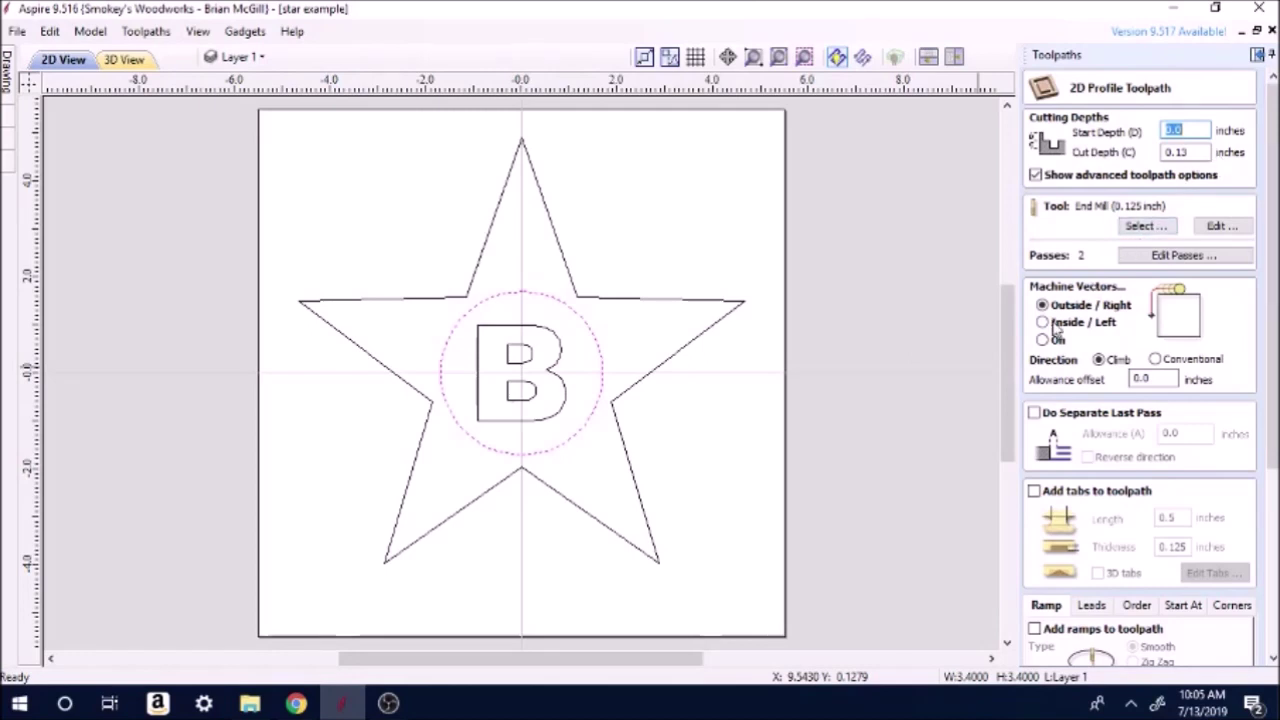
{"action": "left_click", "coordinate": [1155, 229]}
{"action": "left_click", "coordinate": [461, 183]}
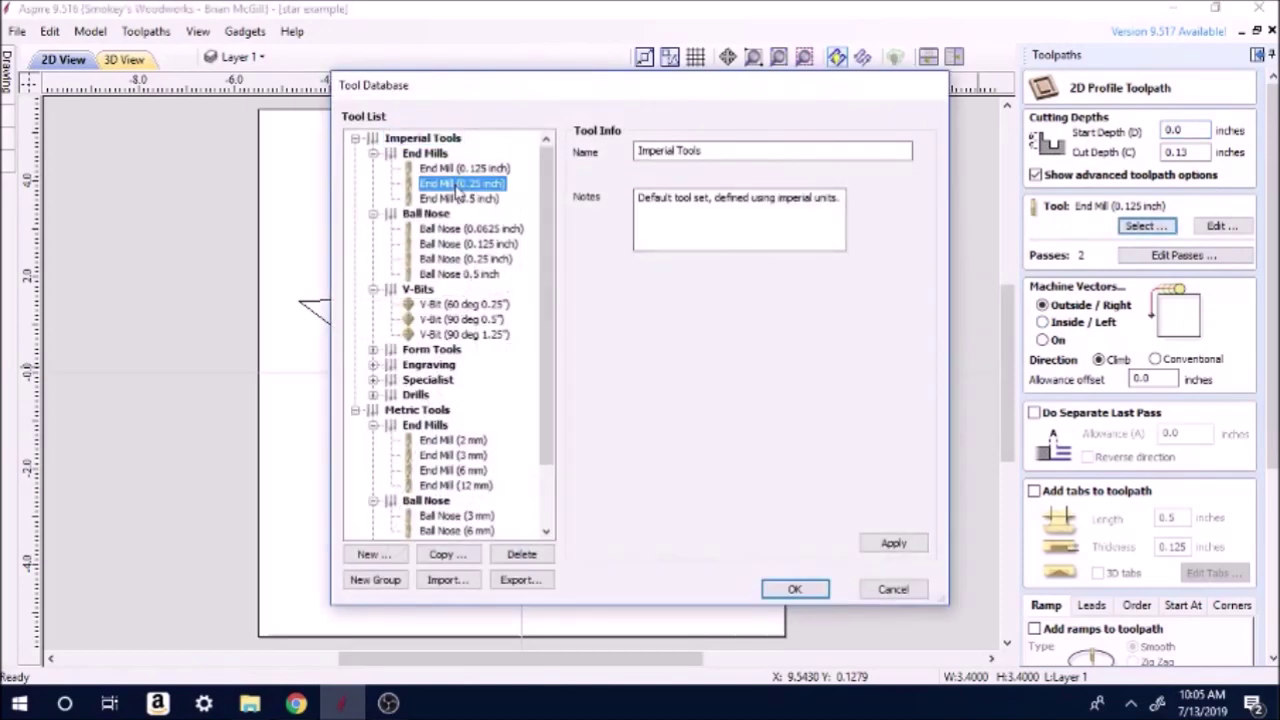
{"action": "left_click", "coordinate": [794, 589]}
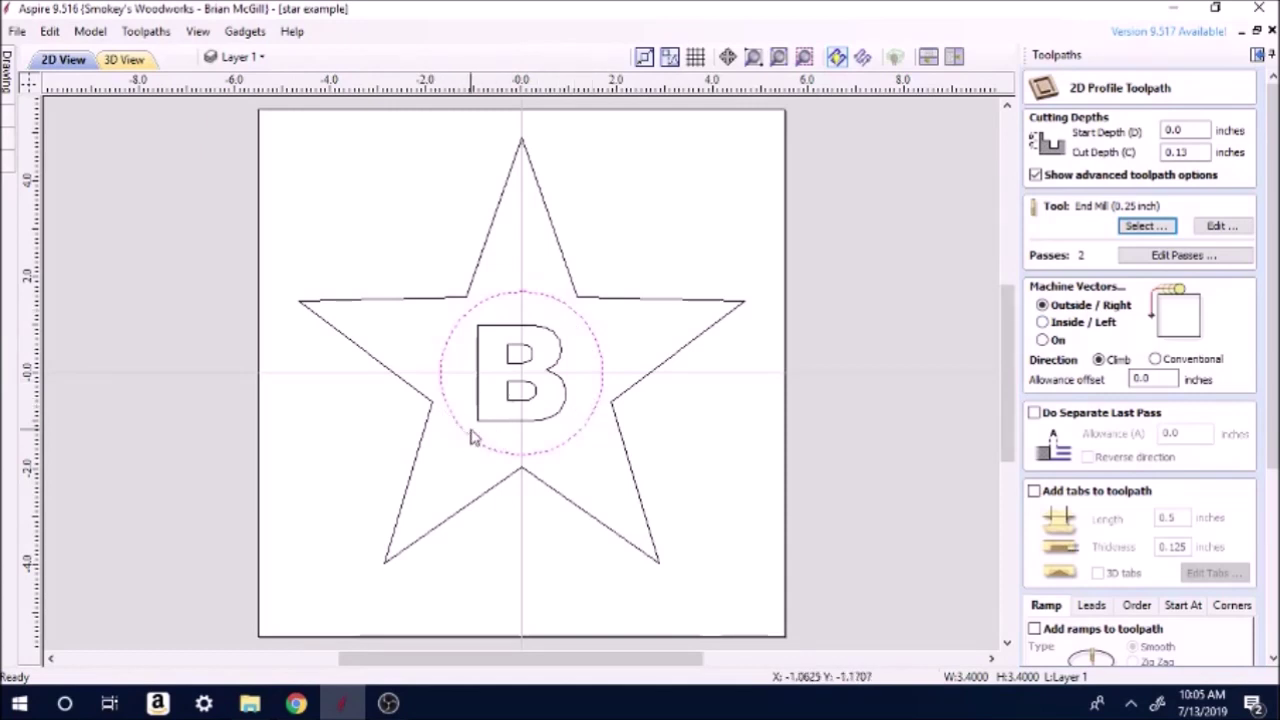
Set the circle's profile to machine On the vector, calculate it as Profile 2 and preview its cut in 3D.
{"action": "left_click", "coordinate": [1043, 340]}
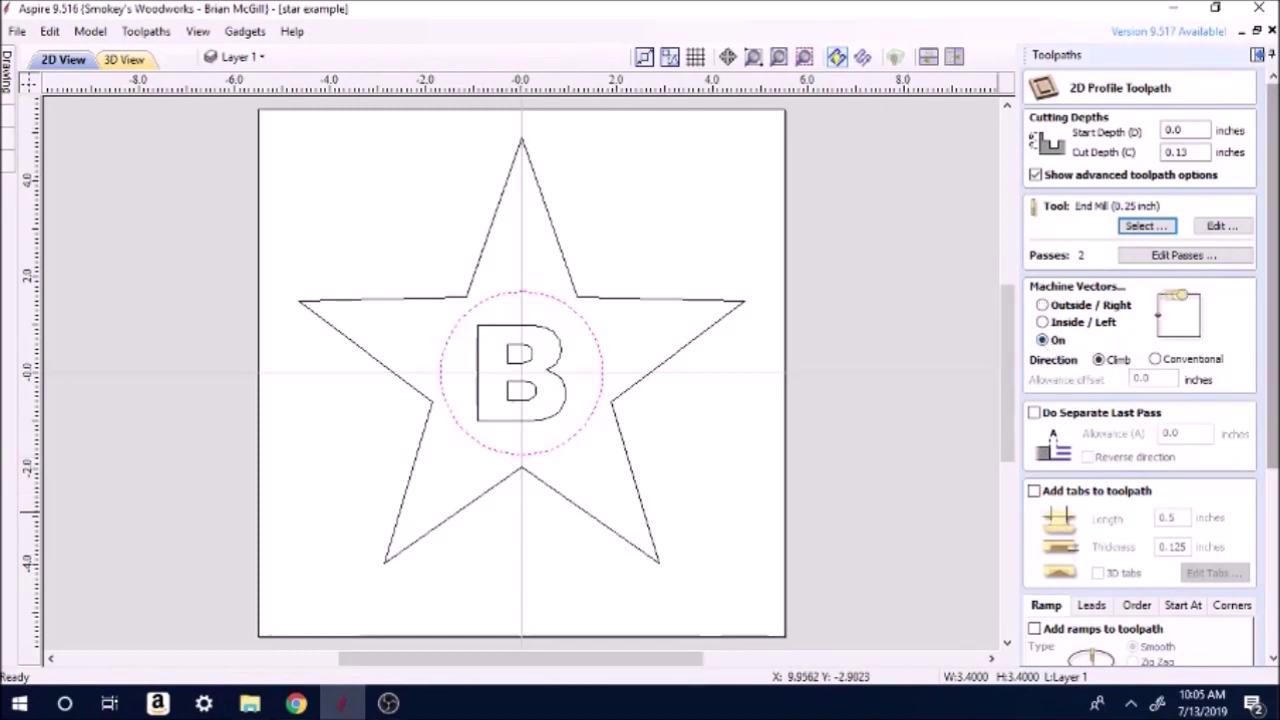
{"action": "scroll", "coordinate": [1277, 242], "scroll_direction": "down", "scroll_amount": 5}
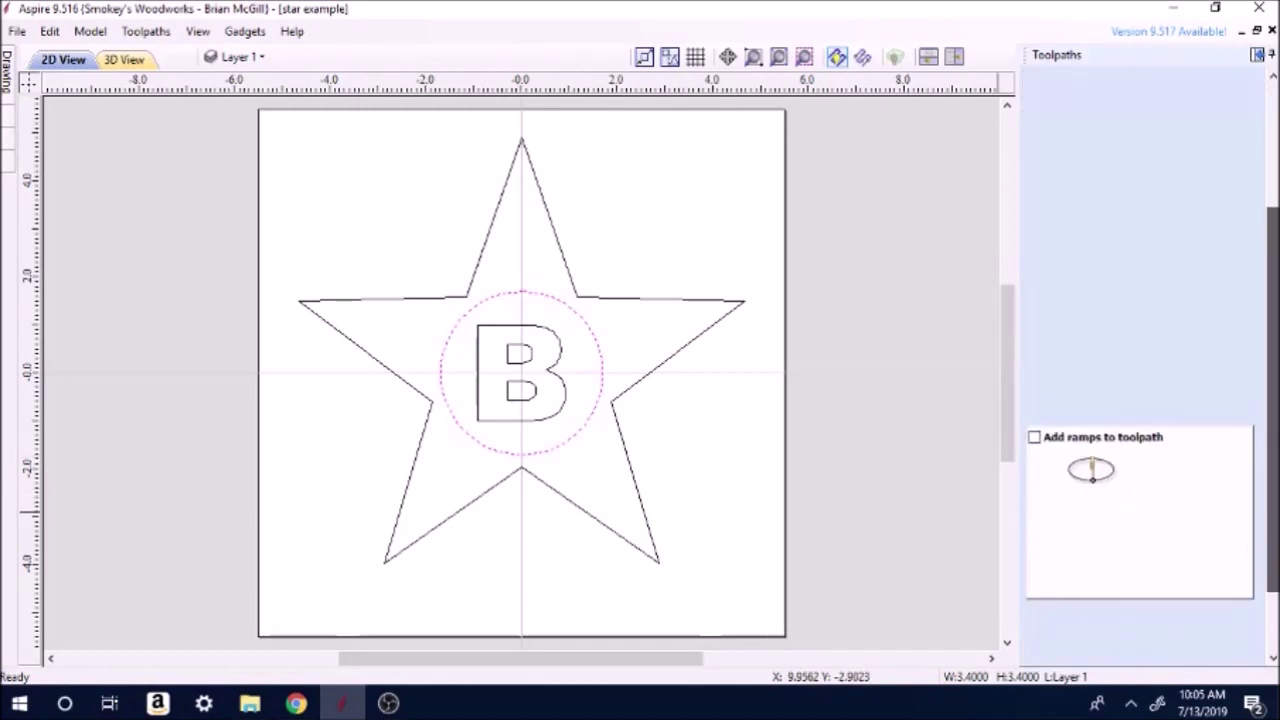
{"action": "left_click", "coordinate": [1055, 653]}
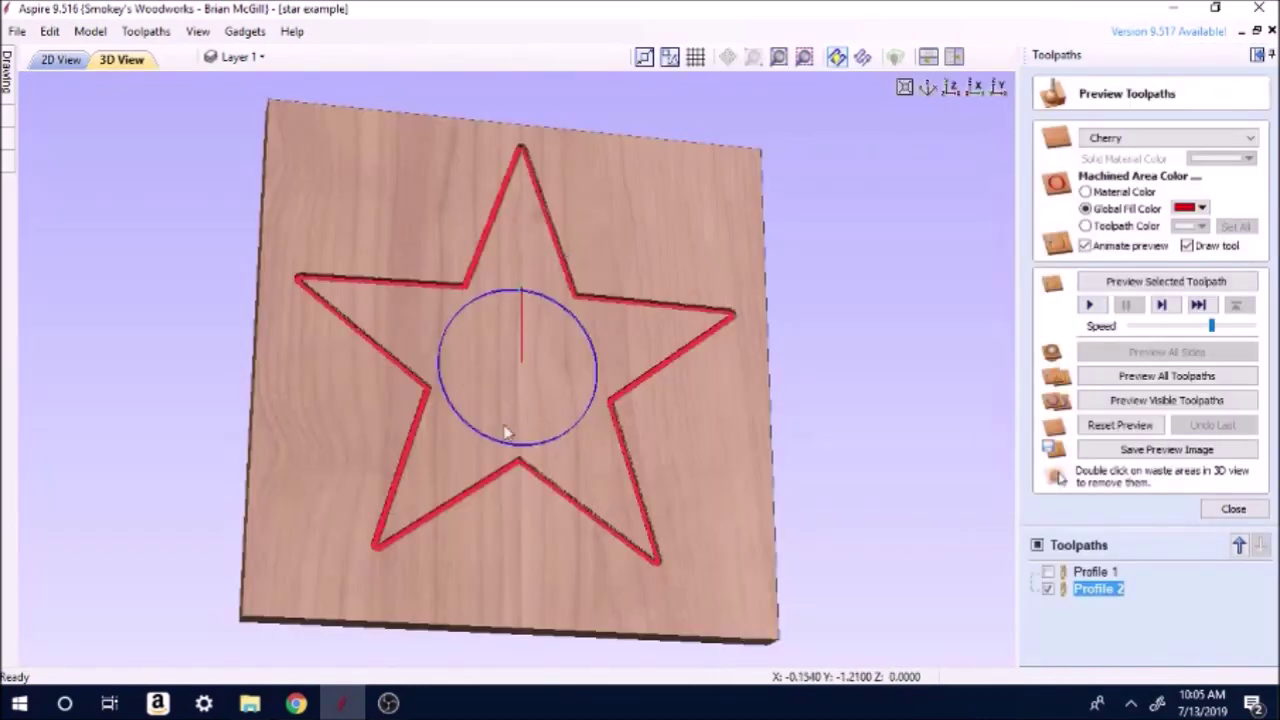
{"action": "left_click", "coordinate": [1188, 282]}
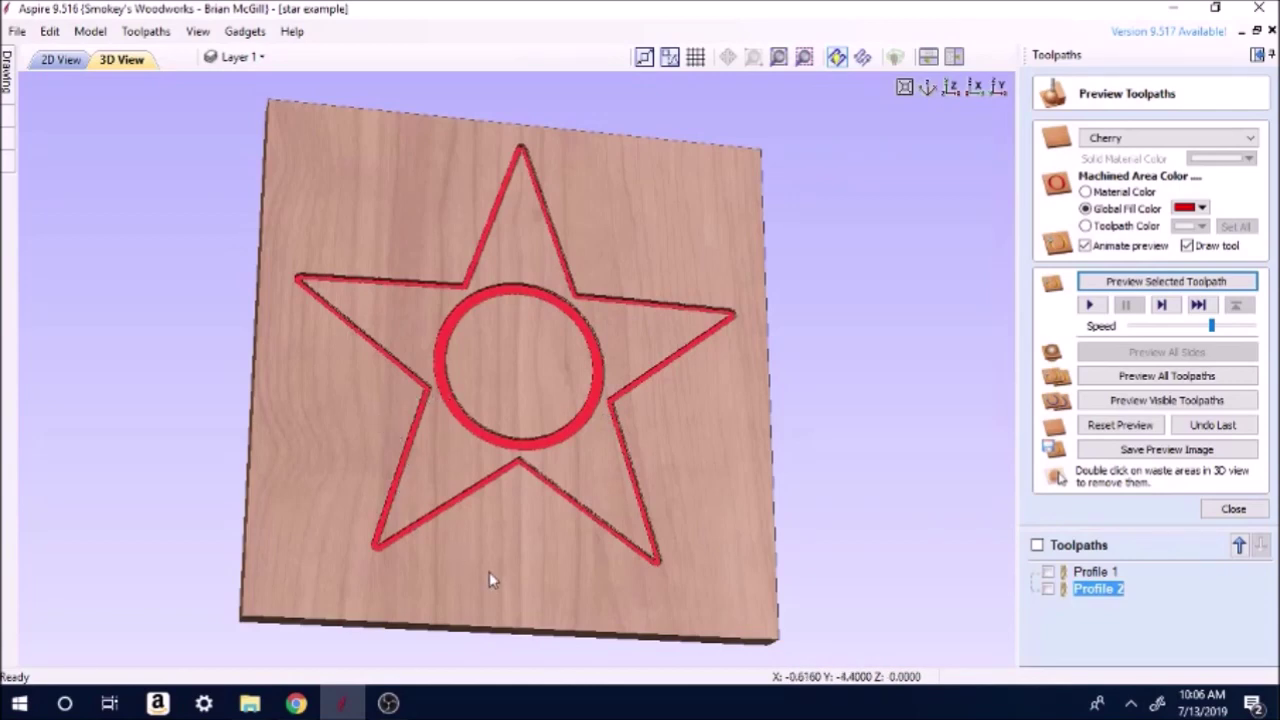
{"action": "mouse_move", "coordinate": [571, 520]}
{"action": "left_mouse_down"}
{"action": "mouse_move", "coordinate": [571, 441]}
{"action": "mouse_move", "coordinate": [649, 514]}
{"action": "mouse_move", "coordinate": [560, 510]}
{"action": "left_mouse_up"}
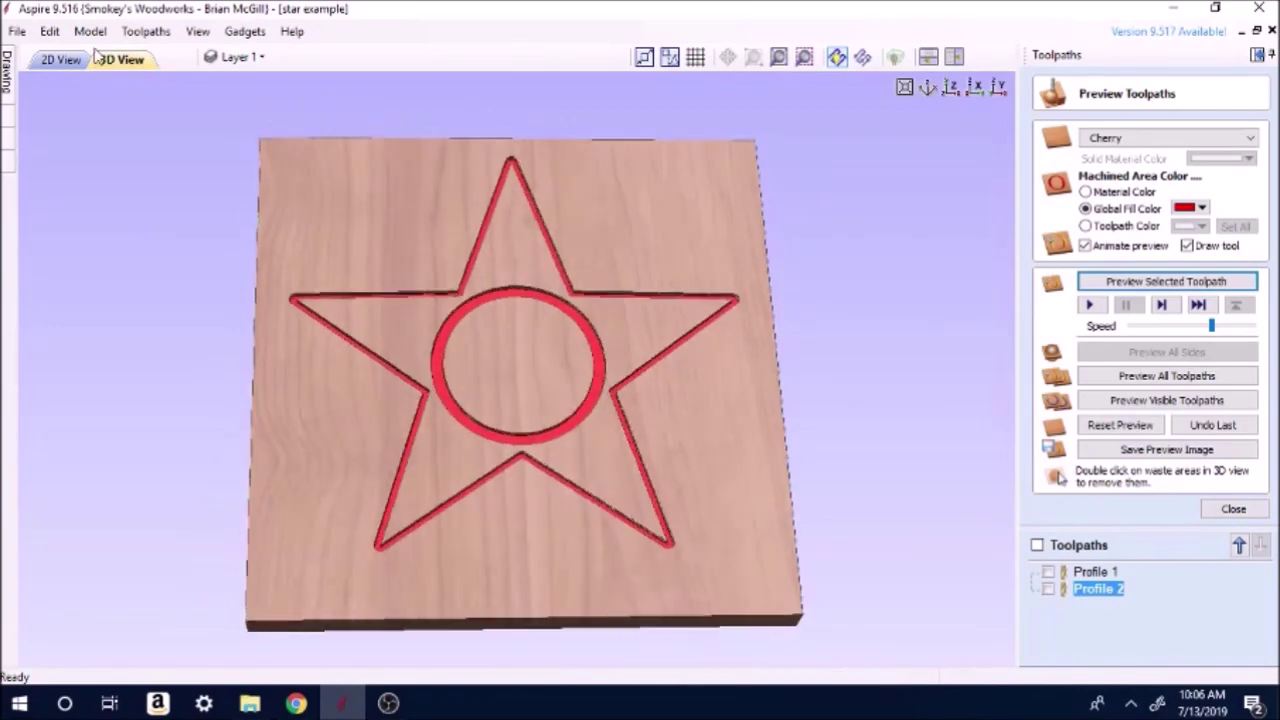
Calculate a V-Carve / Engraving toolpath for the letter B with the preset 90-degree V-bit and the default name V-Carve 1.
{"action": "left_click", "coordinate": [60, 60]}
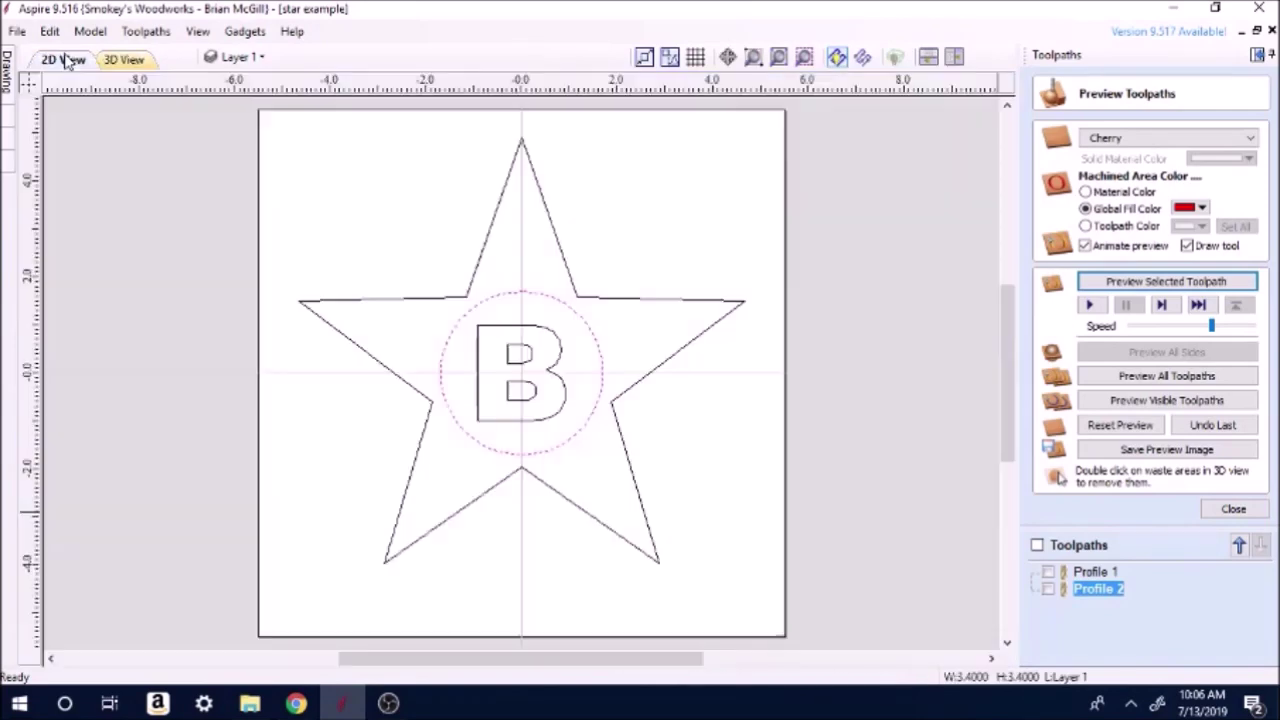
{"action": "left_click", "coordinate": [548, 372]}
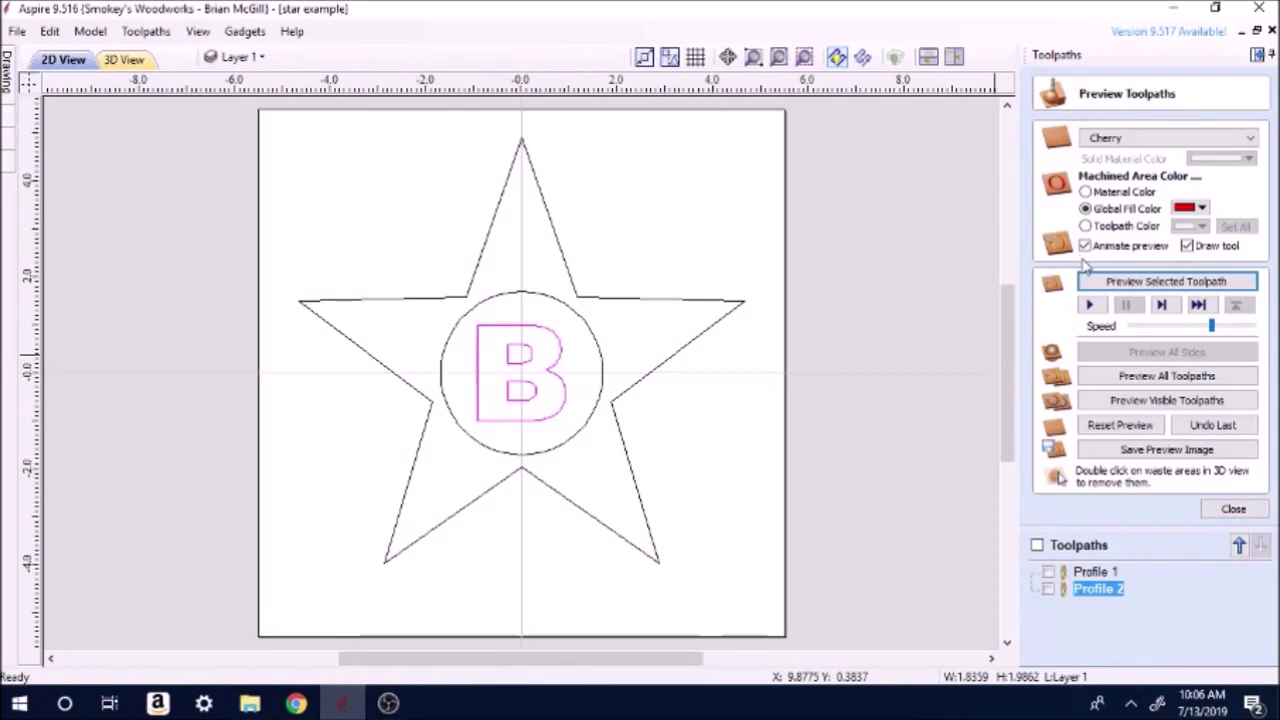
{"action": "left_click", "coordinate": [1233, 508]}
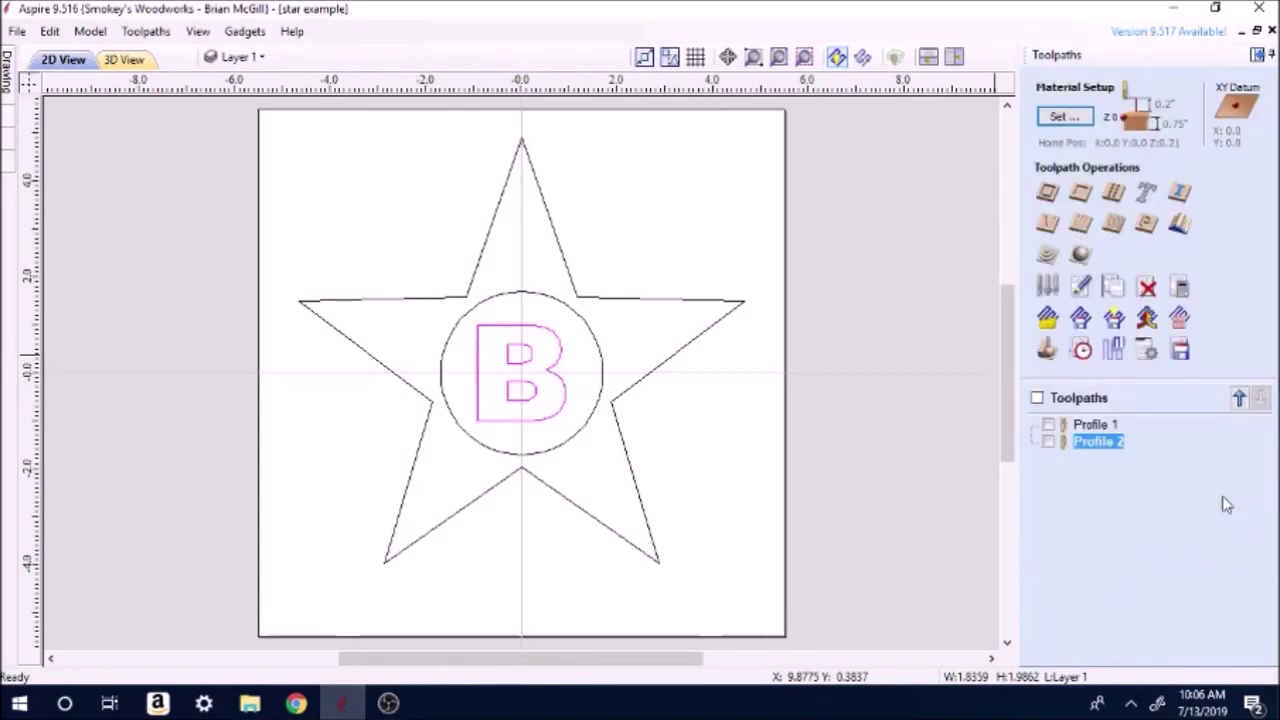
{"action": "left_click", "coordinate": [1047, 224]}
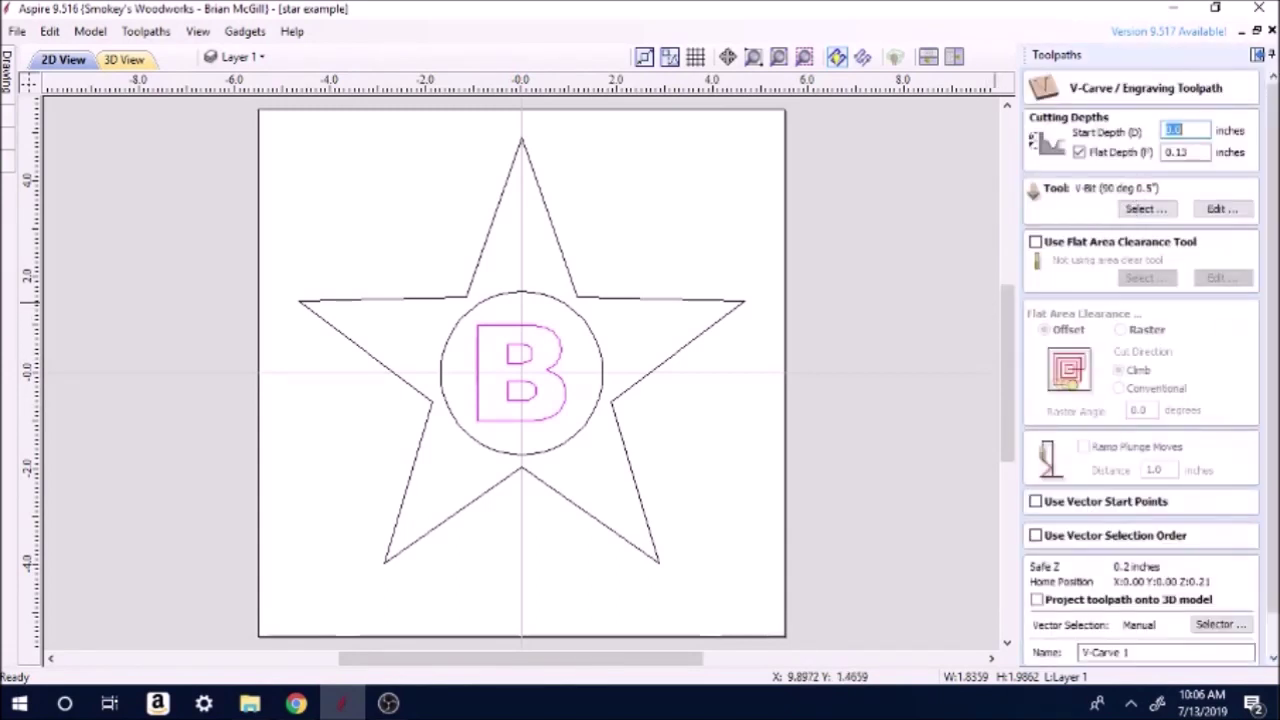
{"action": "scroll", "coordinate": [1272, 400], "scroll_direction": "down", "scroll_amount": 1}
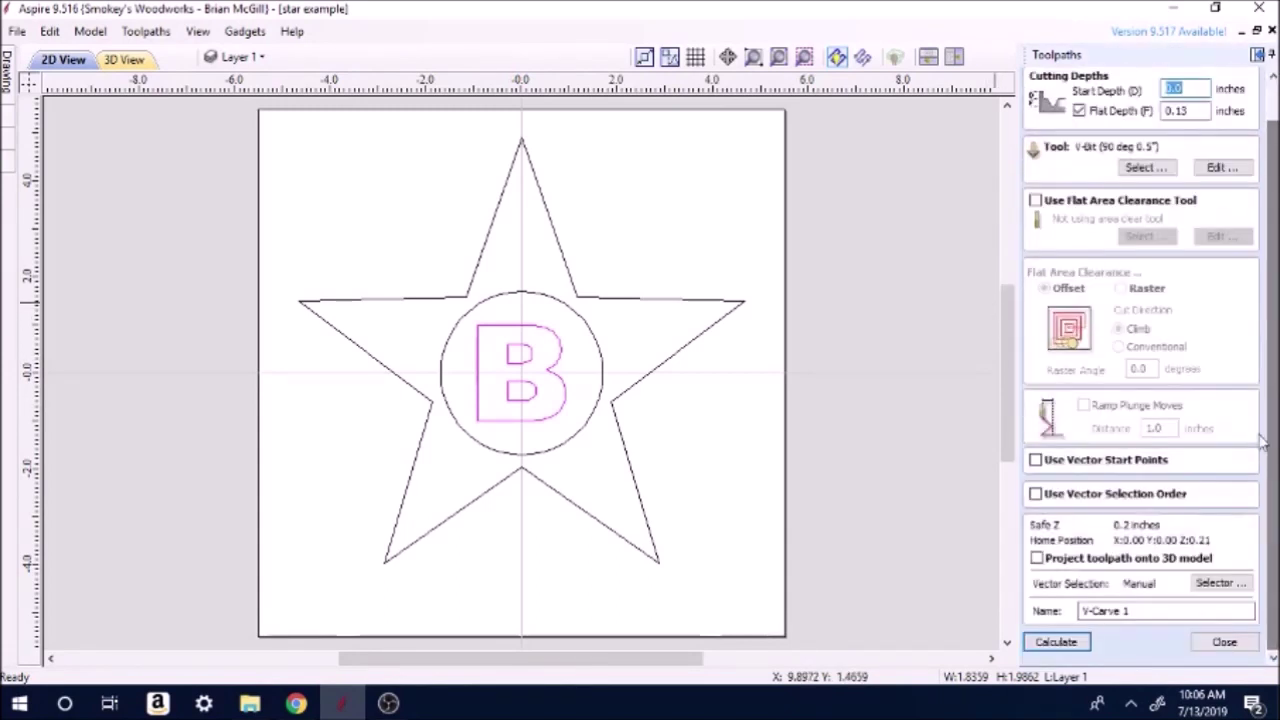
{"action": "left_click", "coordinate": [1058, 642]}
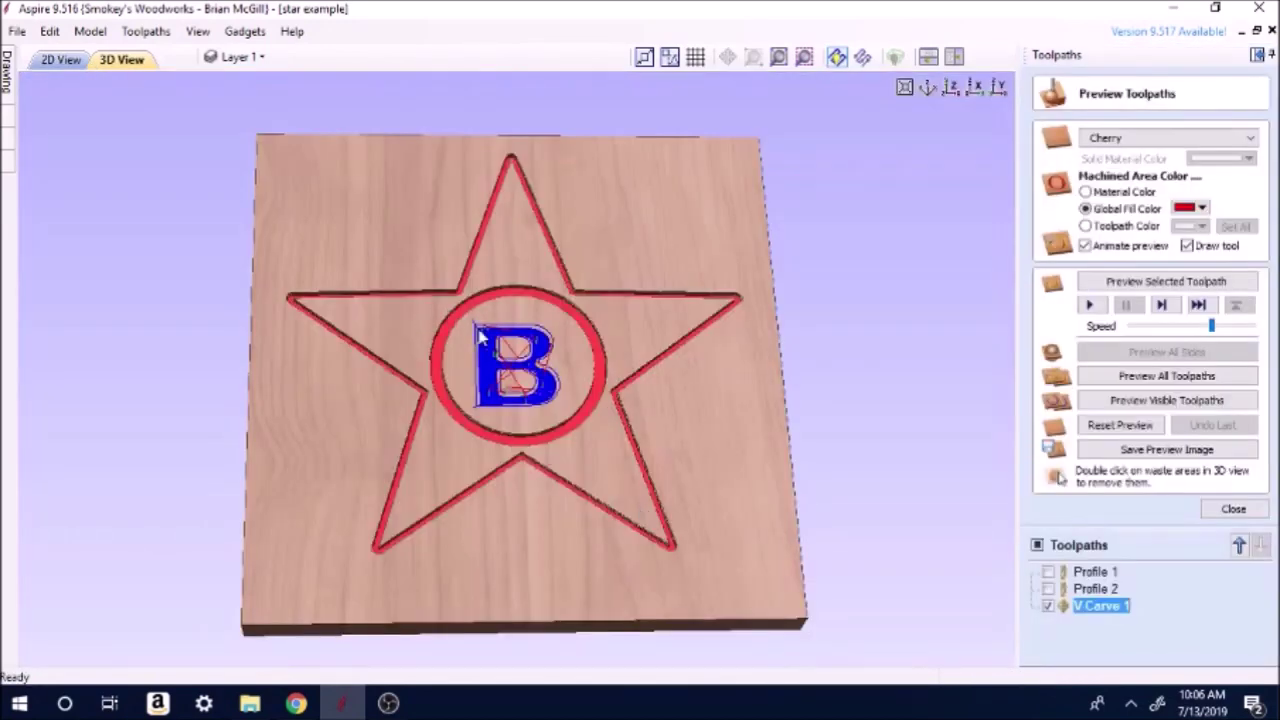
Preview the V-carve cut of the letter B and inspect the carved board from different angles.
{"action": "left_click", "coordinate": [1172, 281]}
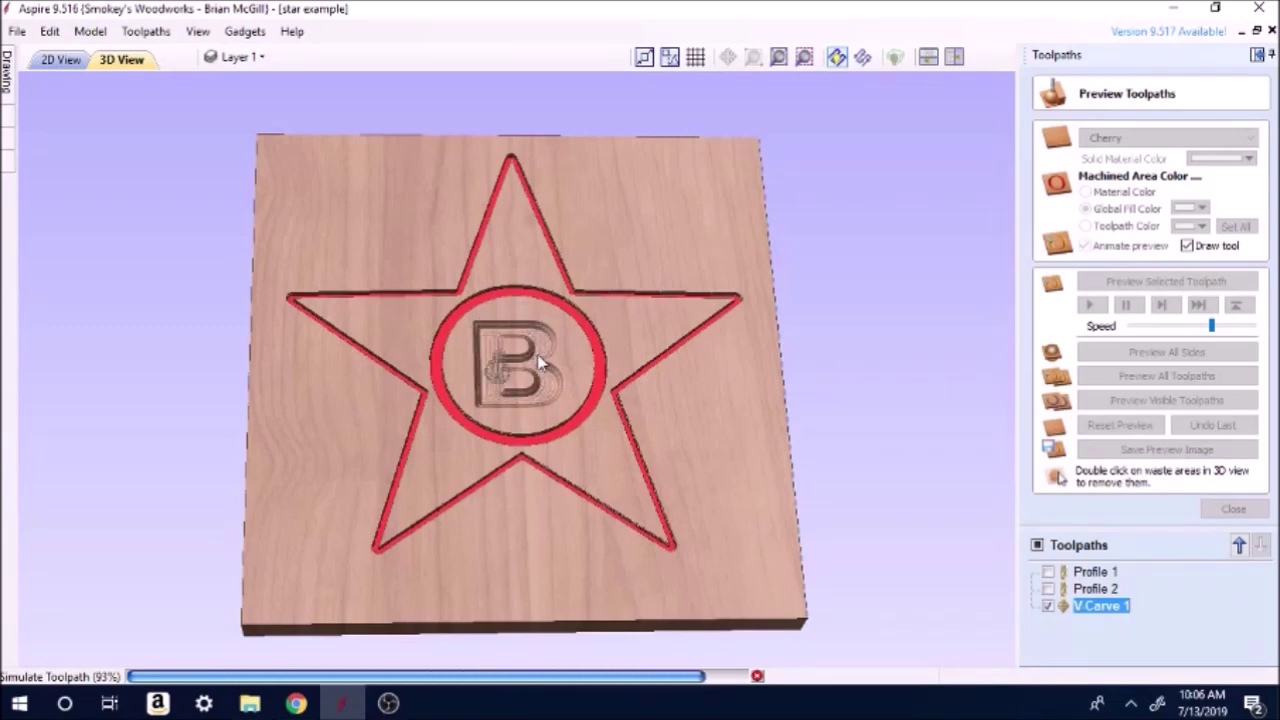
{"action": "left_click_drag", "start_coordinate": [575, 385], "coordinate": [527, 495]}
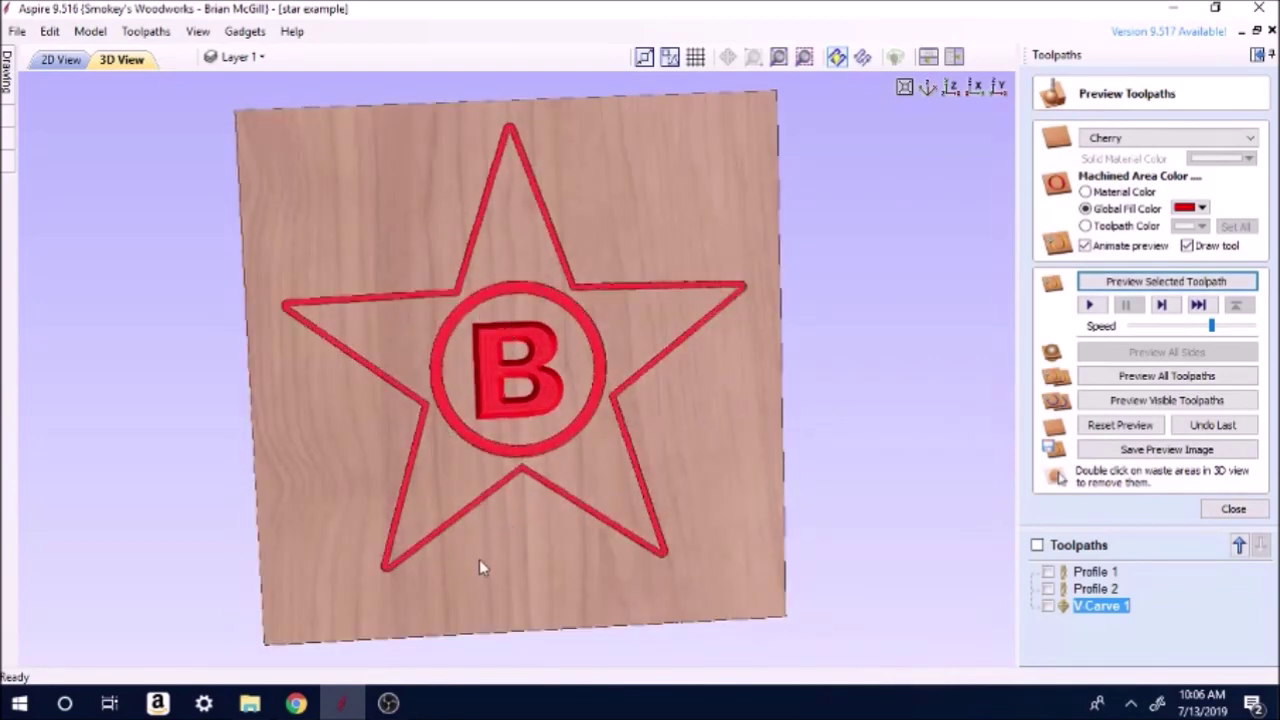
{"action": "left_click_drag", "start_coordinate": [486, 564], "coordinate": [503, 491]}
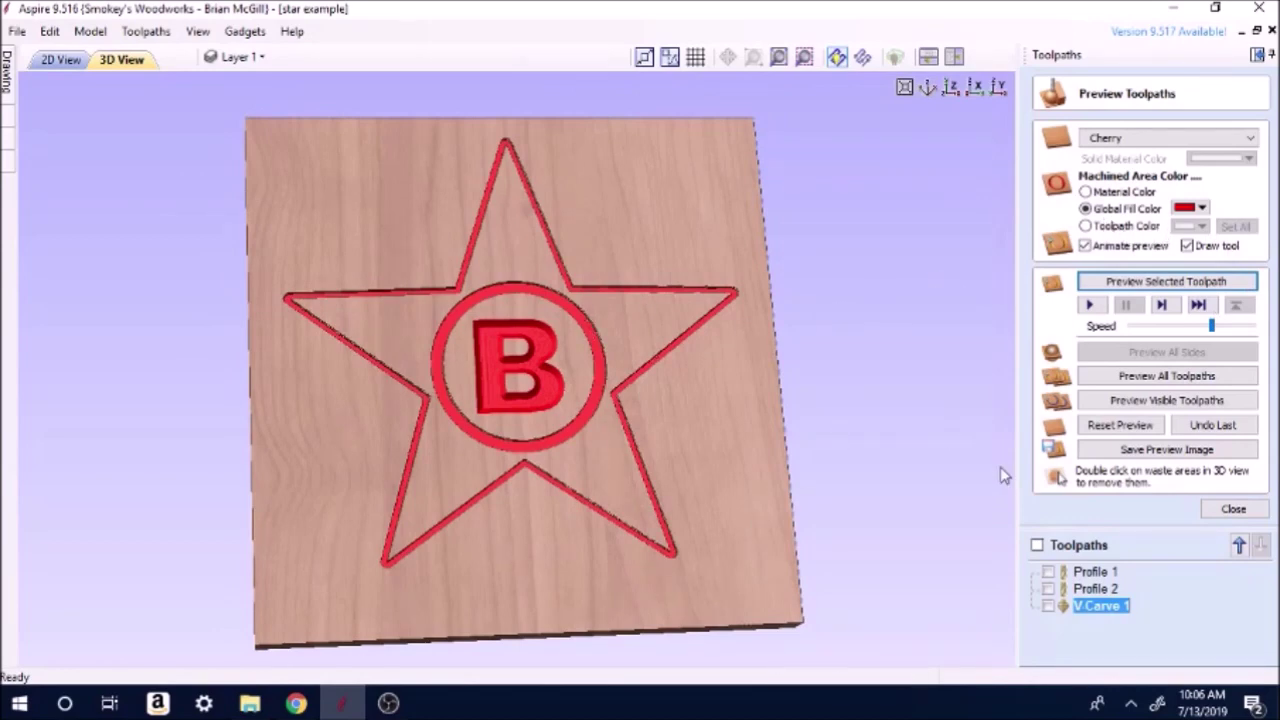
Switch the machined area colouring to Toolpath Color and give the star's Profile 1 toolpath a red fill.
{"action": "left_click", "coordinate": [1047, 572]}
{"action": "left_click", "coordinate": [1098, 572]}
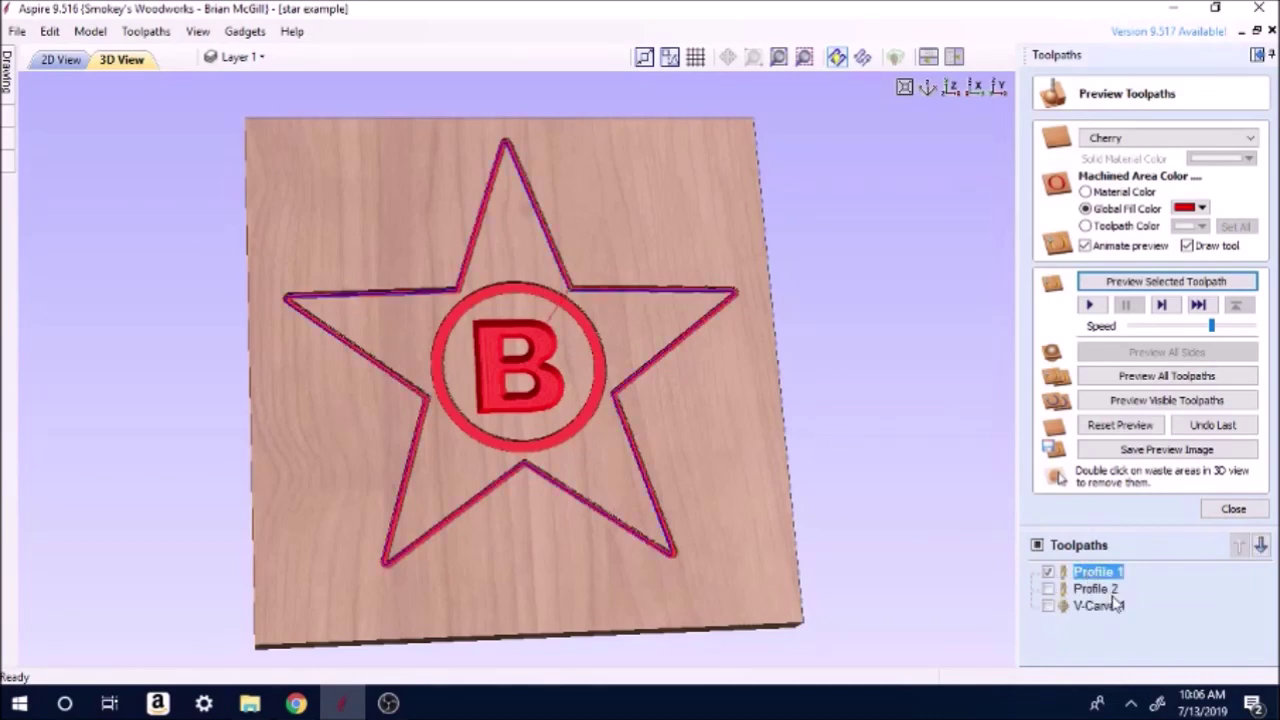
{"action": "left_click", "coordinate": [1086, 226]}
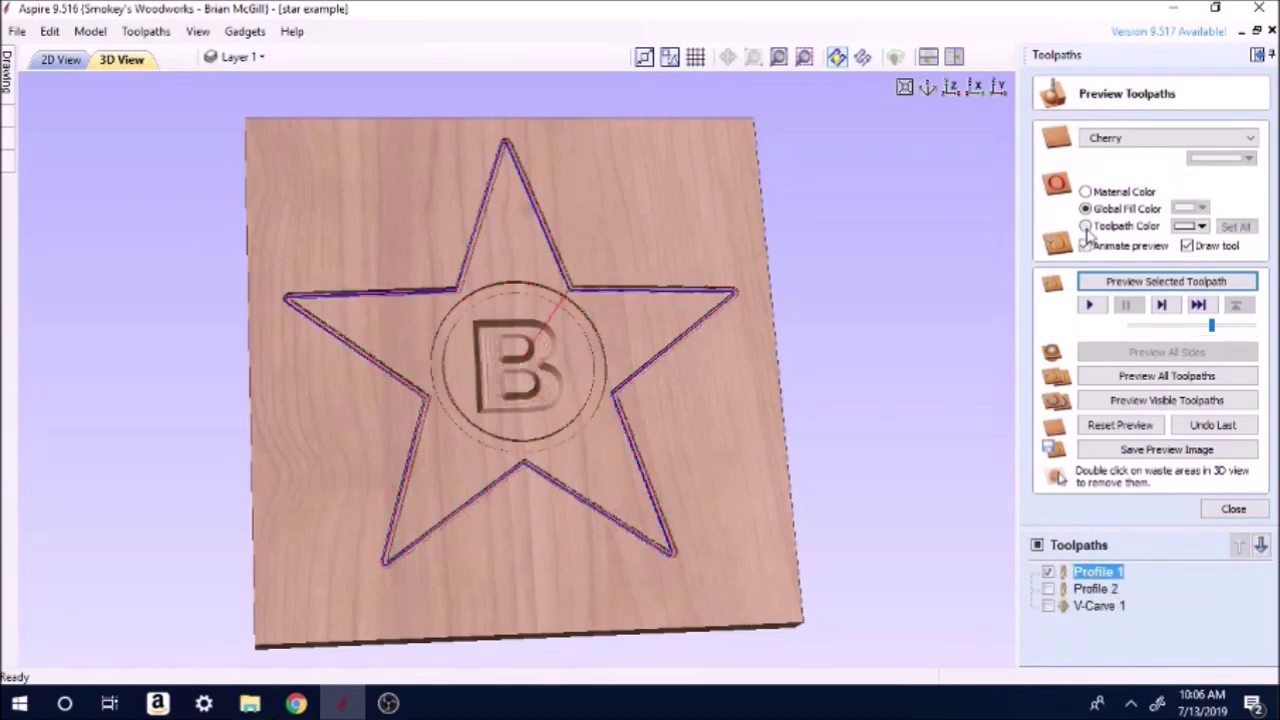
{"action": "left_click", "coordinate": [1198, 228]}
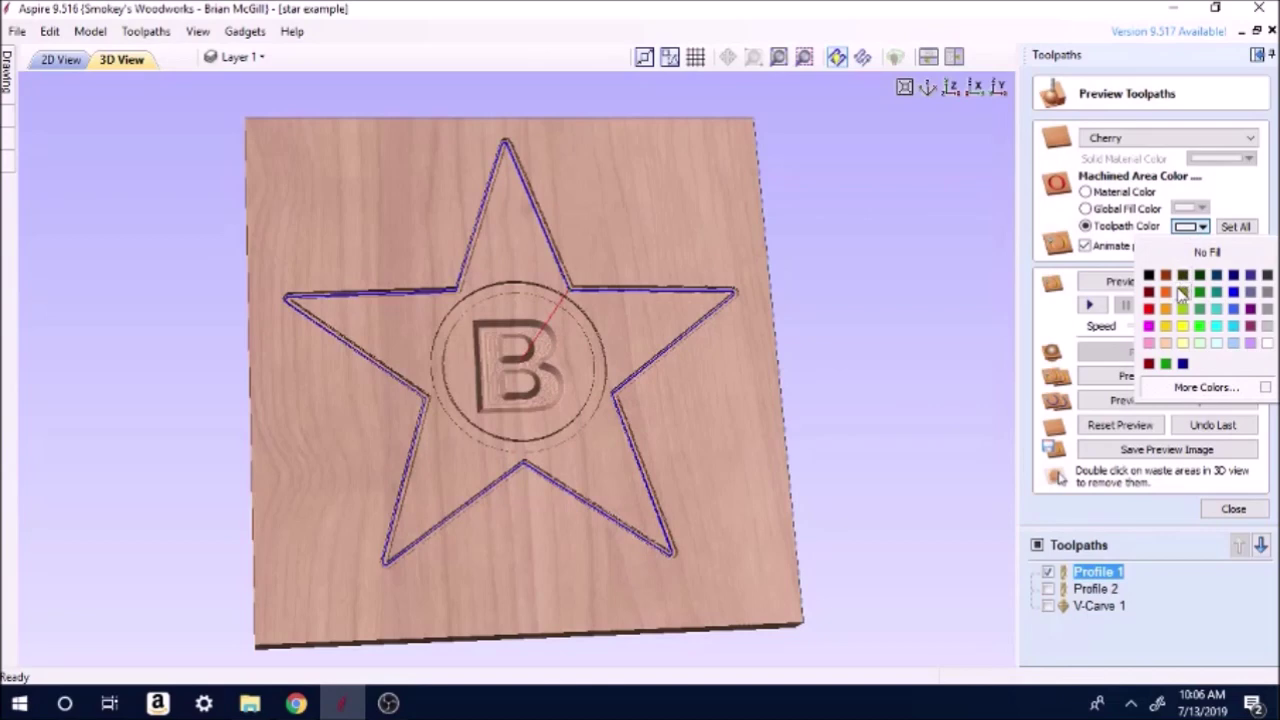
{"action": "left_click", "coordinate": [1149, 308]}
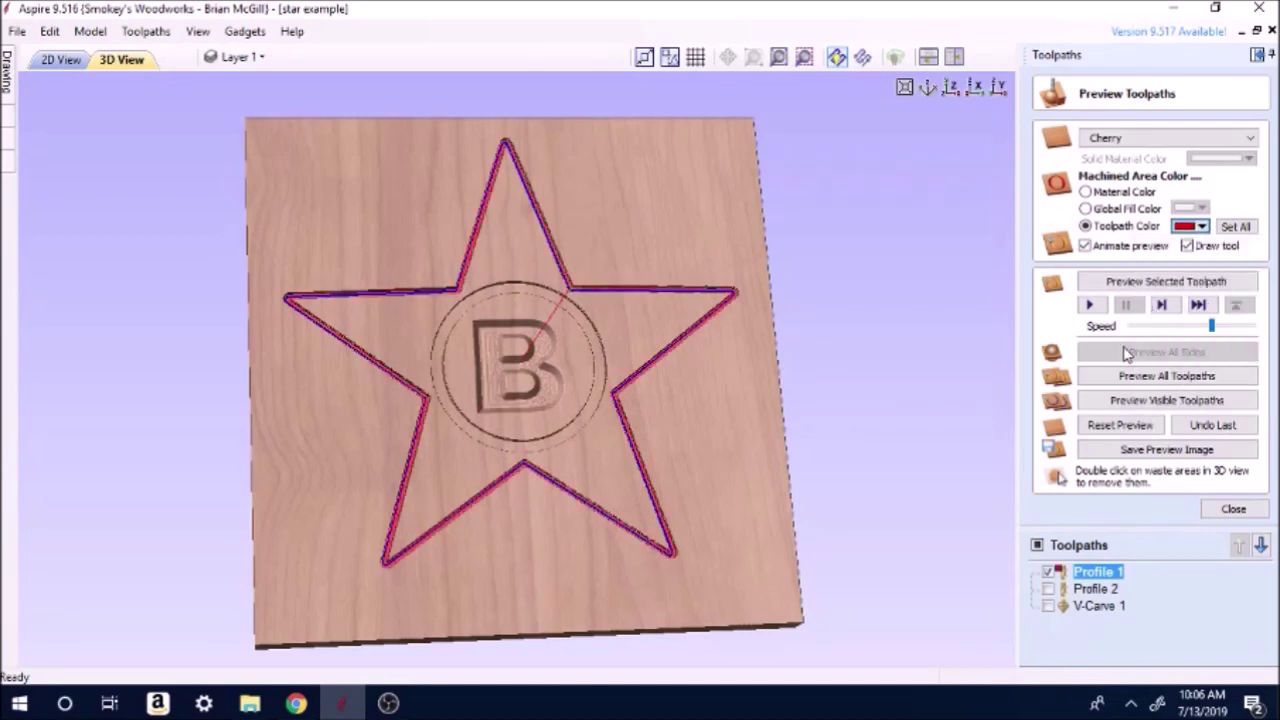
Give the circle's Profile 2 toolpath a white fill and hide the Profile 1 and Profile 2 toolpath lines.
{"action": "left_click", "coordinate": [1047, 589]}
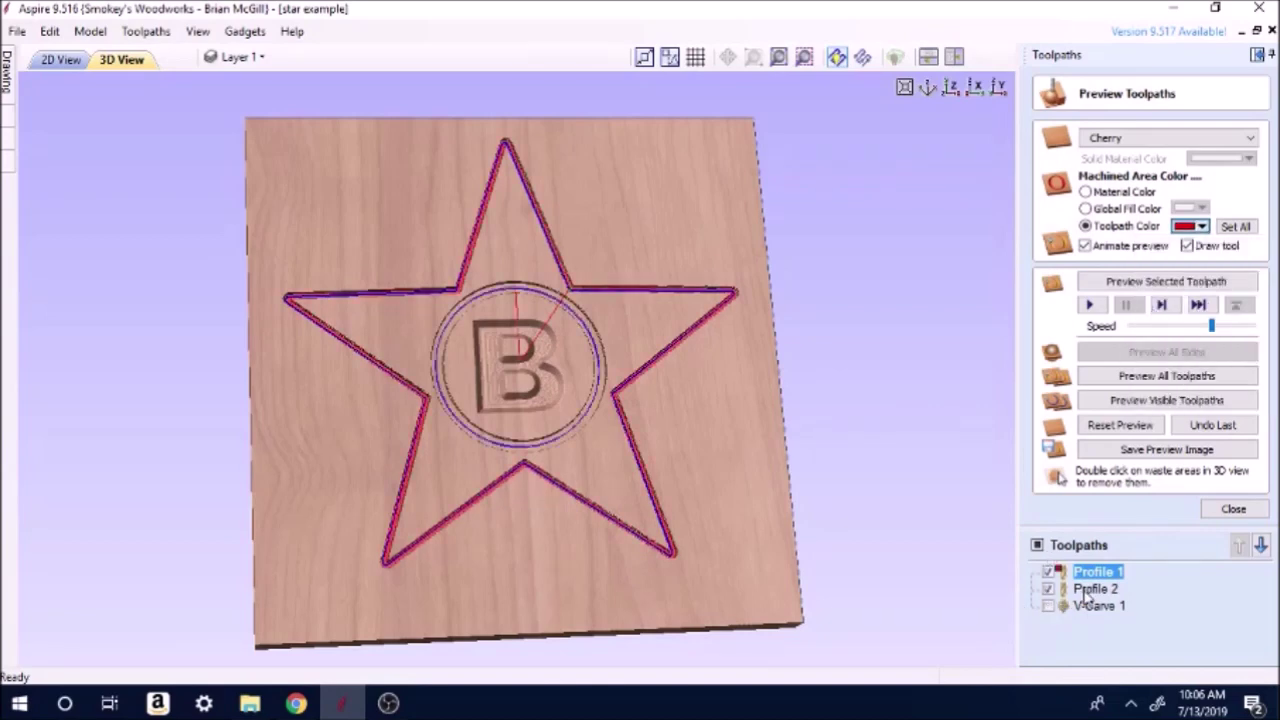
{"action": "left_click", "coordinate": [1088, 592]}
{"action": "left_click", "coordinate": [1048, 571]}
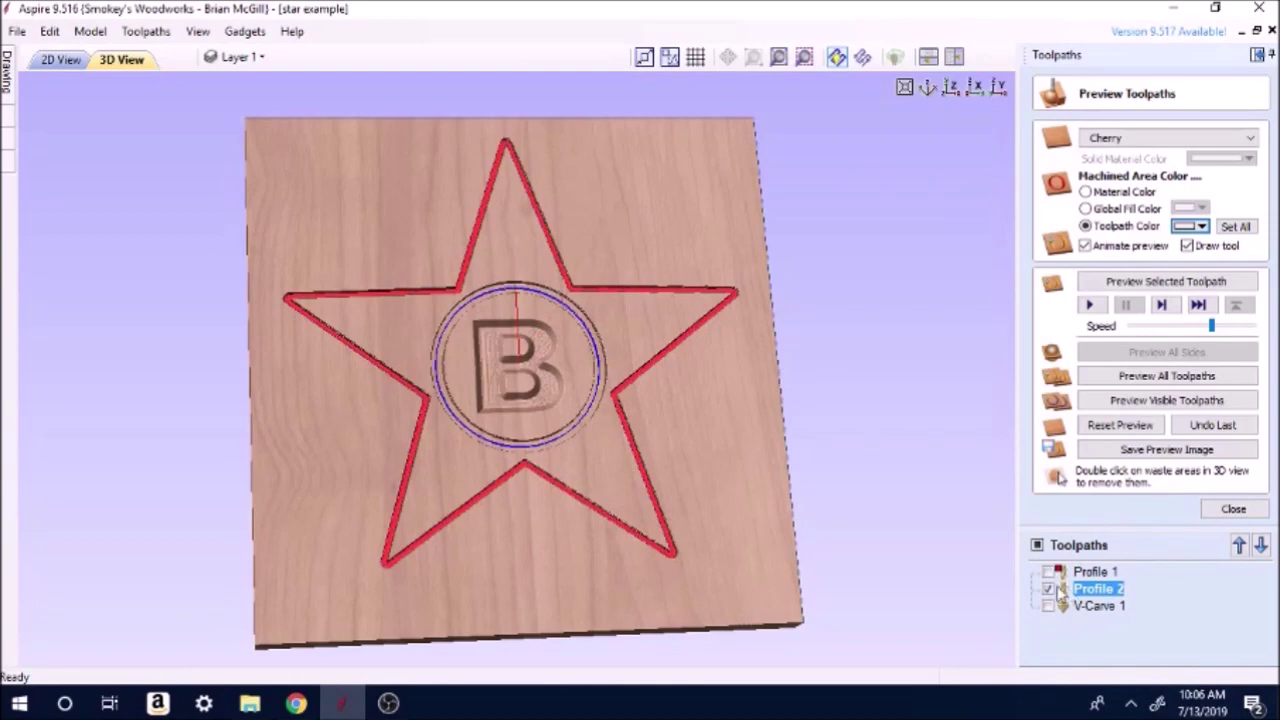
{"action": "left_click", "coordinate": [1203, 227]}
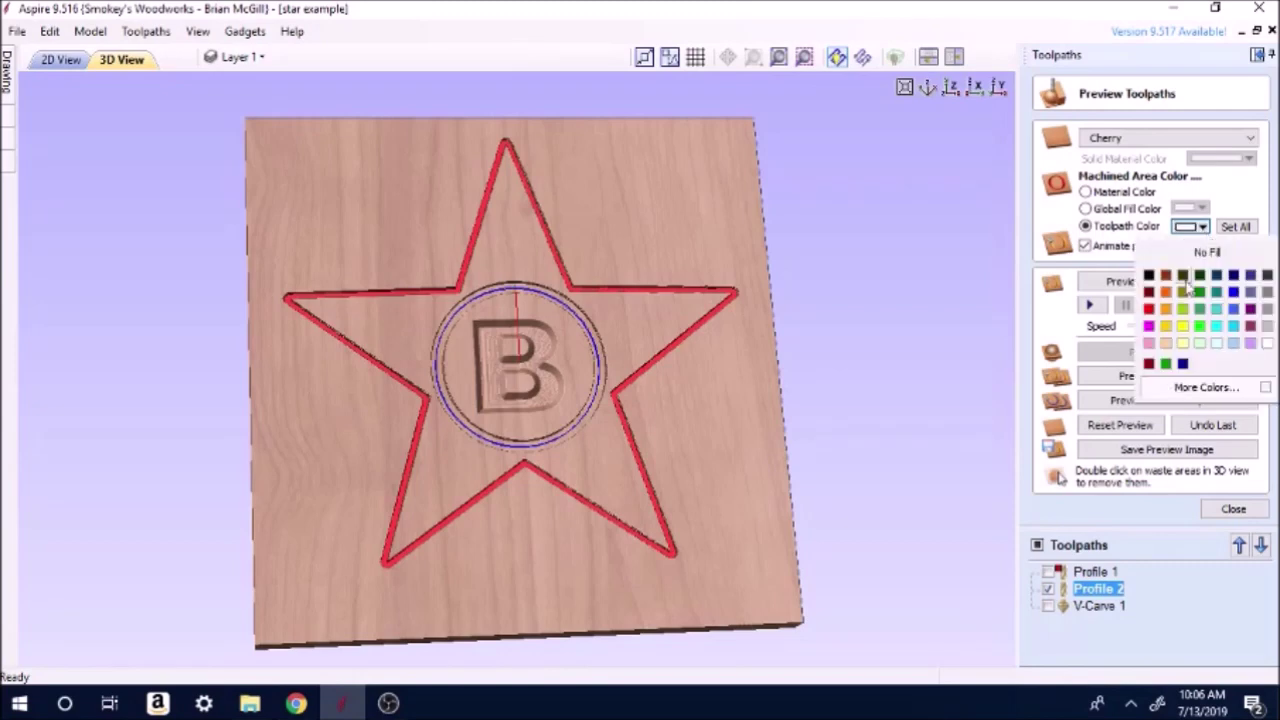
{"action": "left_click", "coordinate": [1268, 344]}
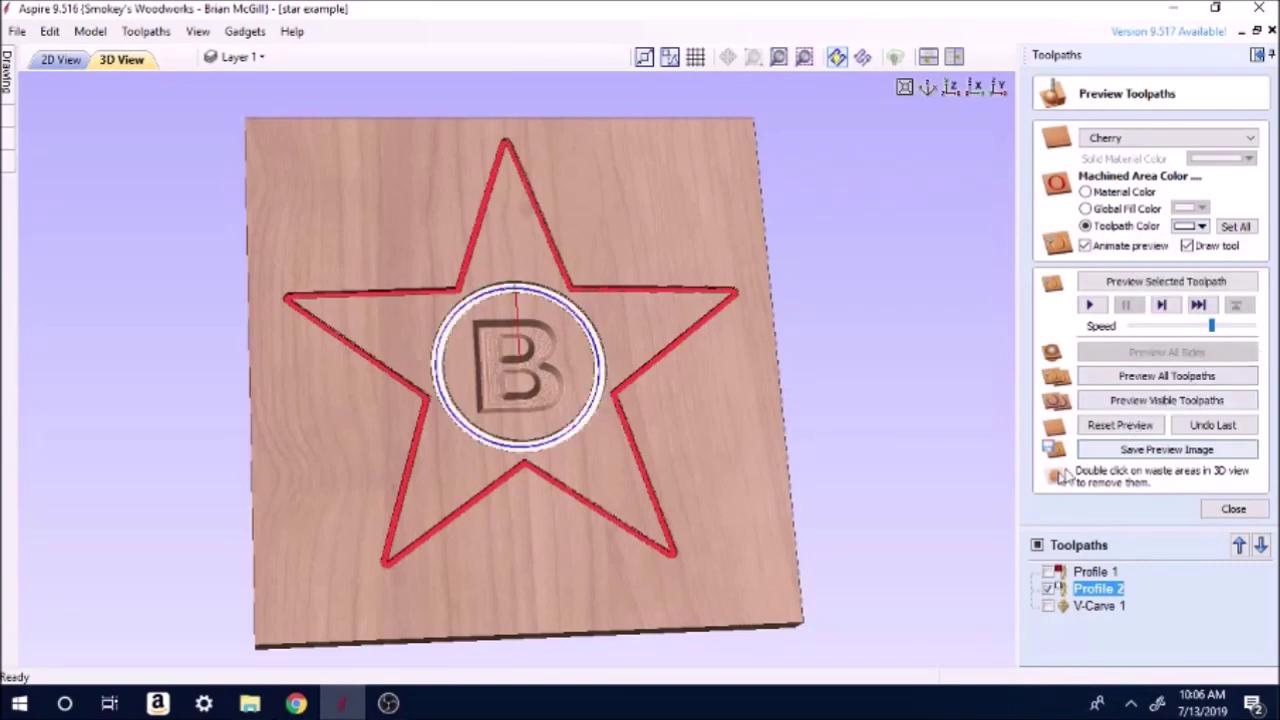
{"action": "key", "text": "space"}
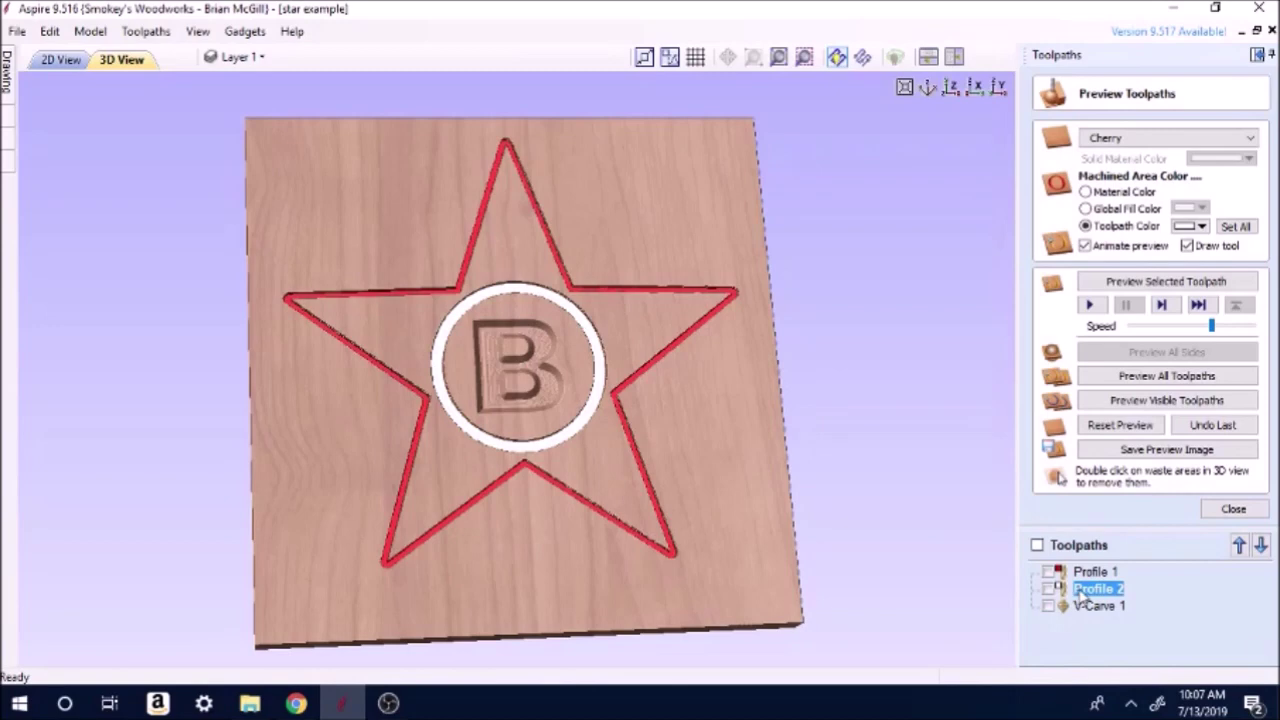
Give the letter B's V-Carve 1 toolpath a blue fill and inspect the coloured carving in the 3D preview.
{"action": "left_click", "coordinate": [1047, 606]}
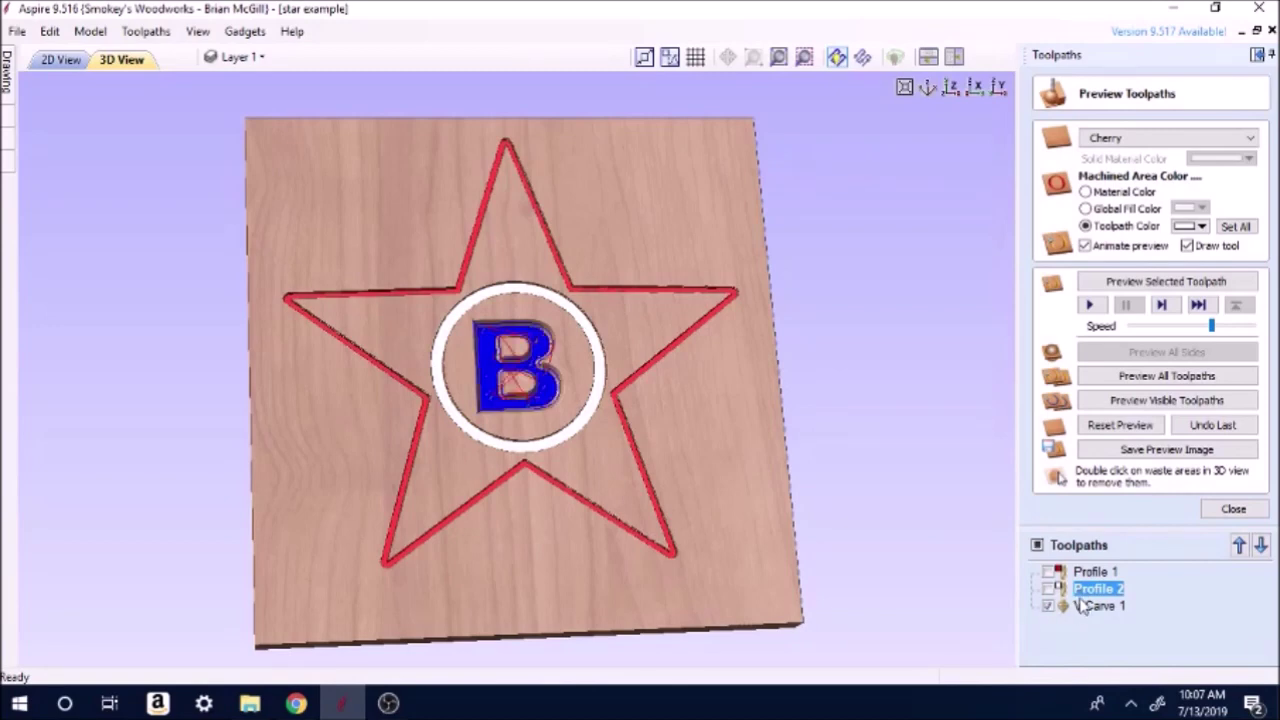
{"action": "left_click", "coordinate": [1090, 606]}
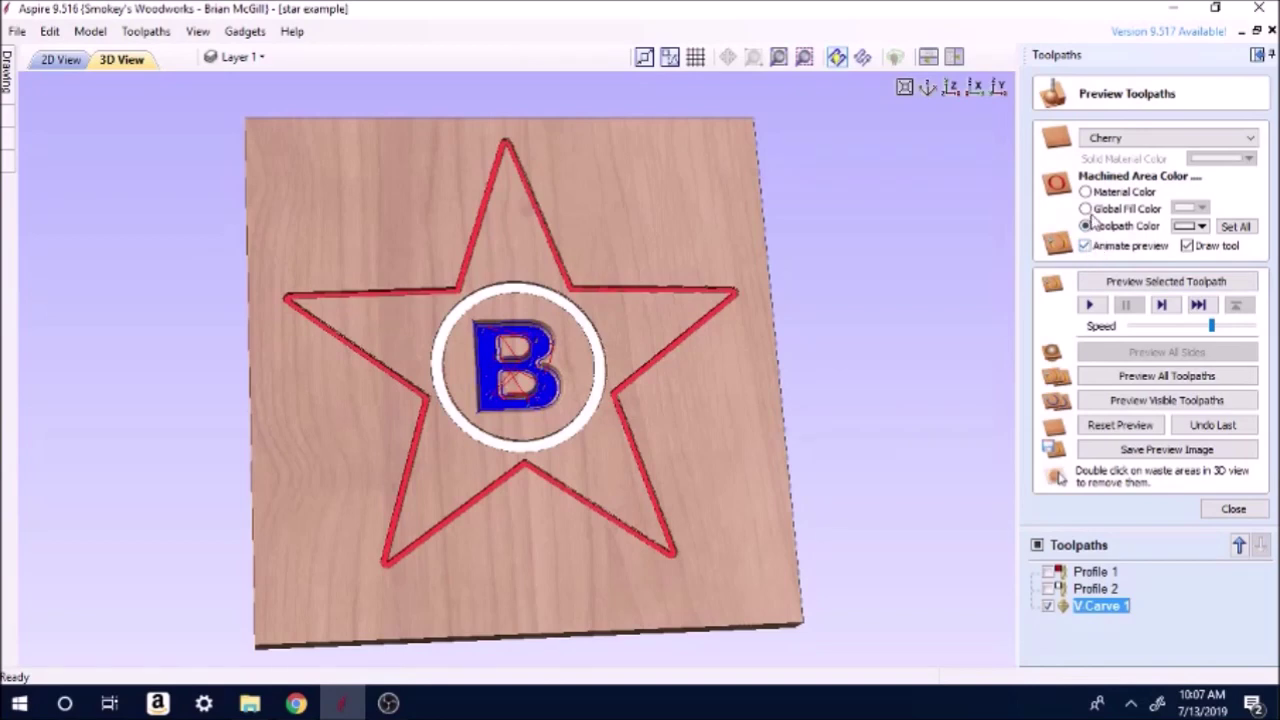
{"action": "left_click", "coordinate": [1201, 227]}
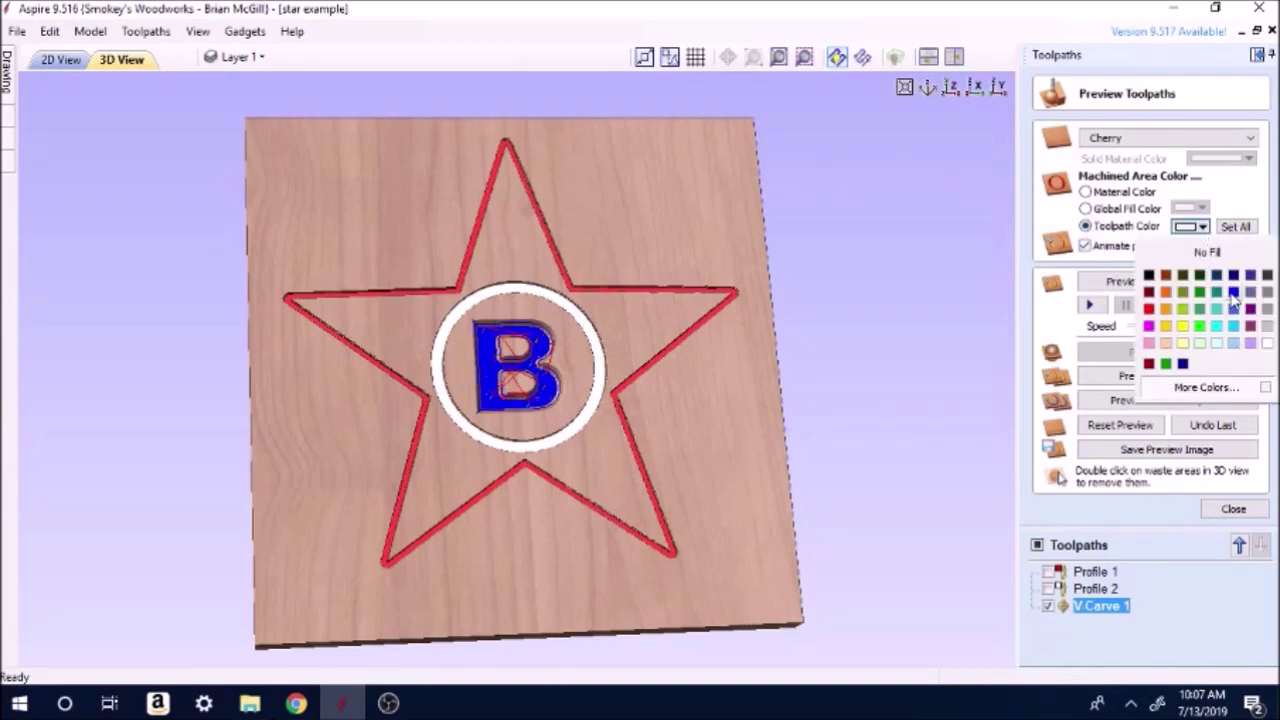
{"action": "left_click", "coordinate": [1234, 292]}
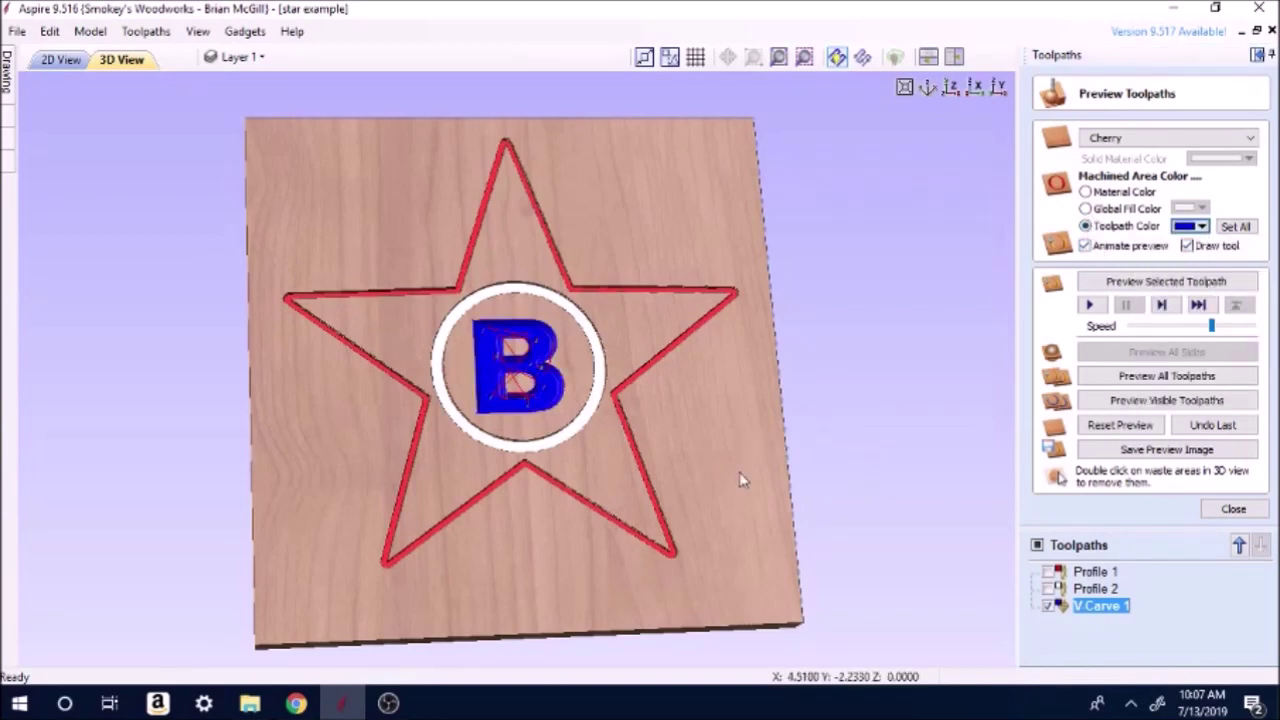
{"action": "left_click_drag", "start_coordinate": [693, 403], "coordinate": [640, 385]}
{"action": "left_click_drag", "start_coordinate": [569, 205], "coordinate": [520, 468]}
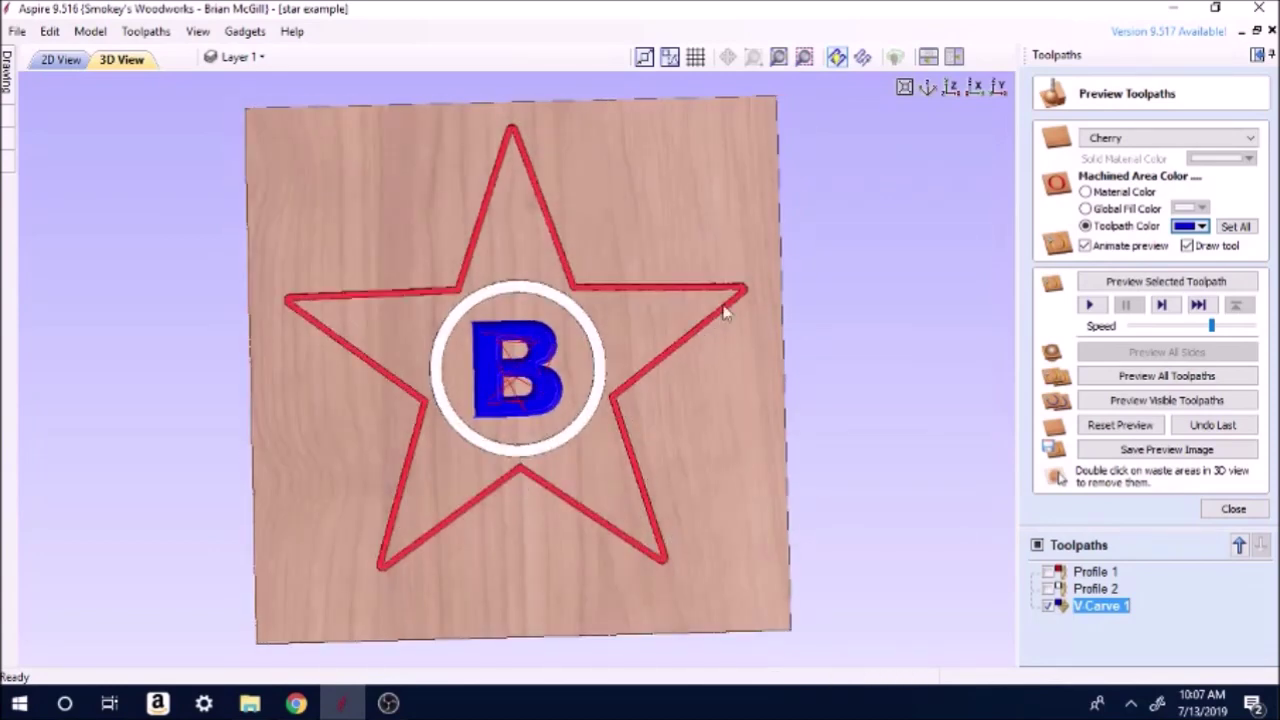
Start a 2D profile toolpath on the star outline and choose the End Mill (0.125 inch) as its tool.
{"action": "left_click", "coordinate": [70, 61]}
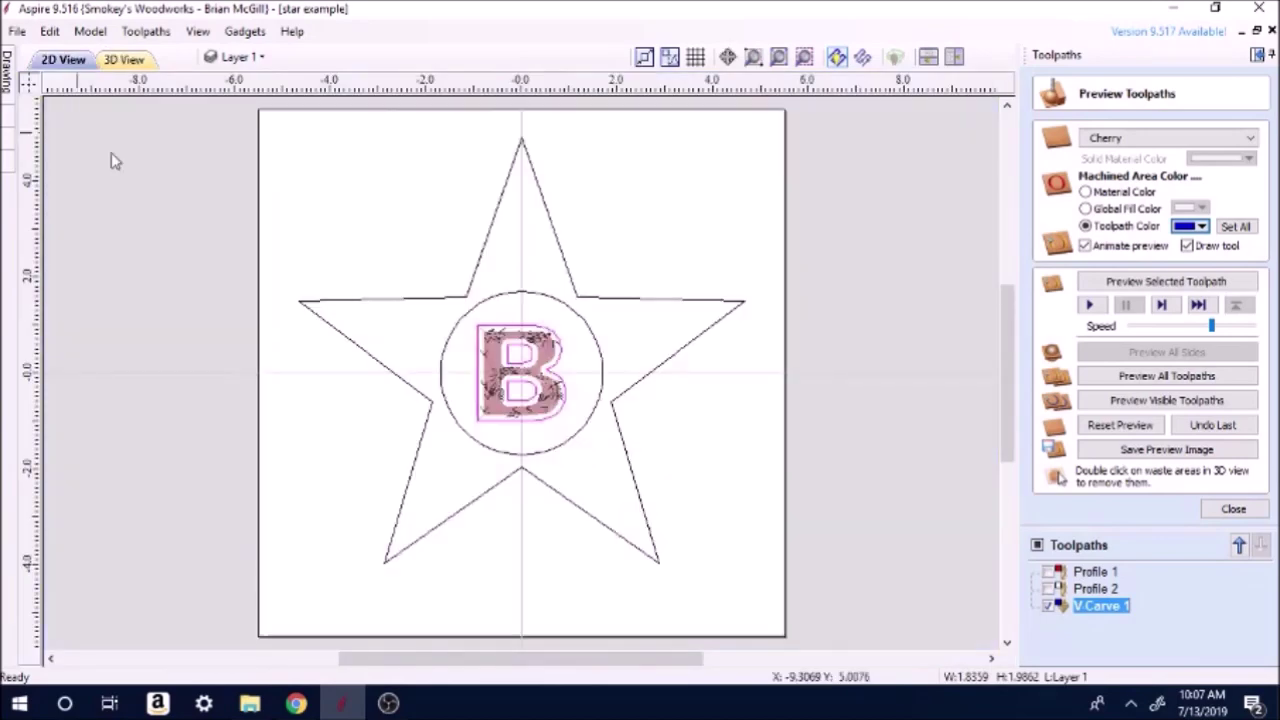
{"action": "left_click", "coordinate": [440, 258]}
{"action": "left_click", "coordinate": [333, 300]}
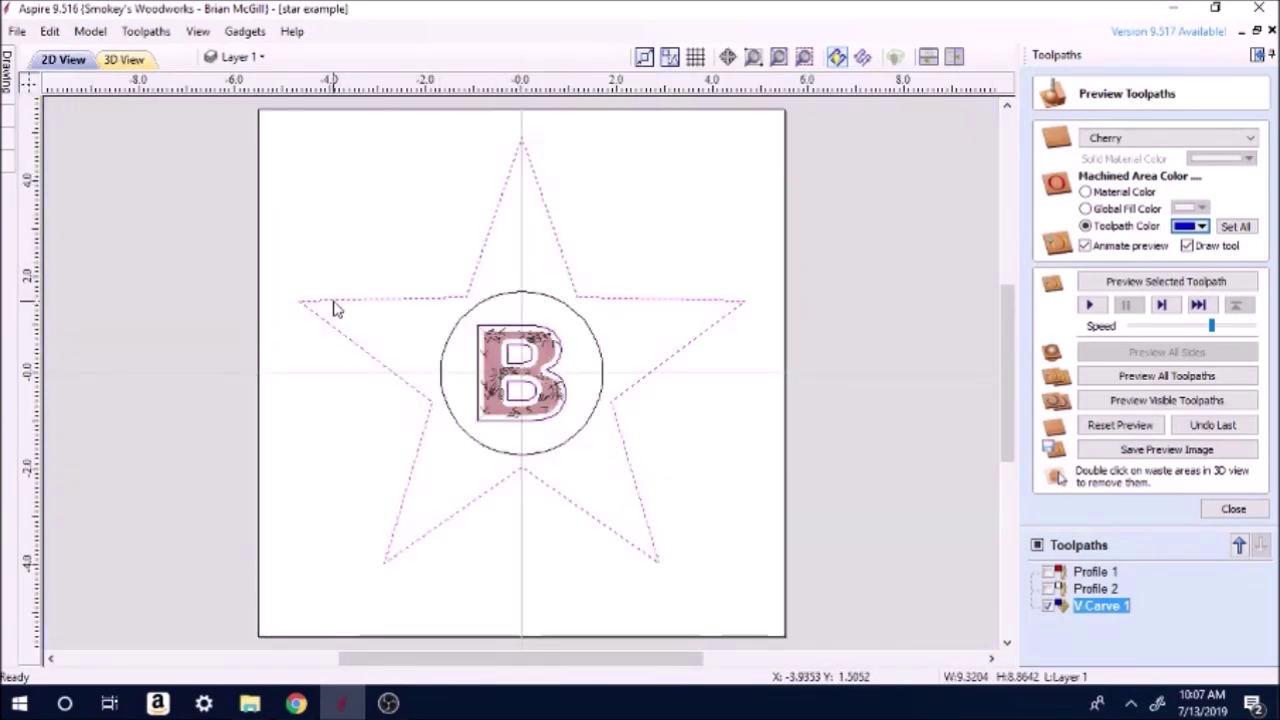
{"action": "left_click", "coordinate": [1233, 510]}
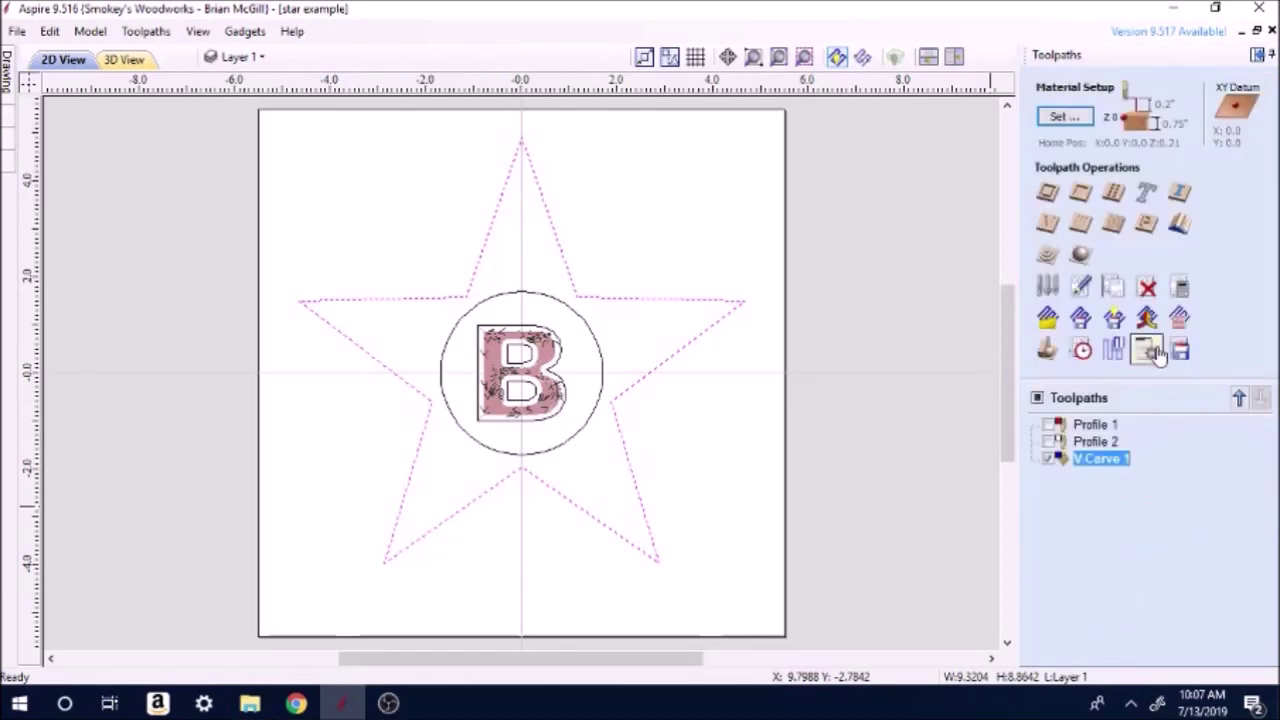
{"action": "left_click", "coordinate": [1050, 195]}
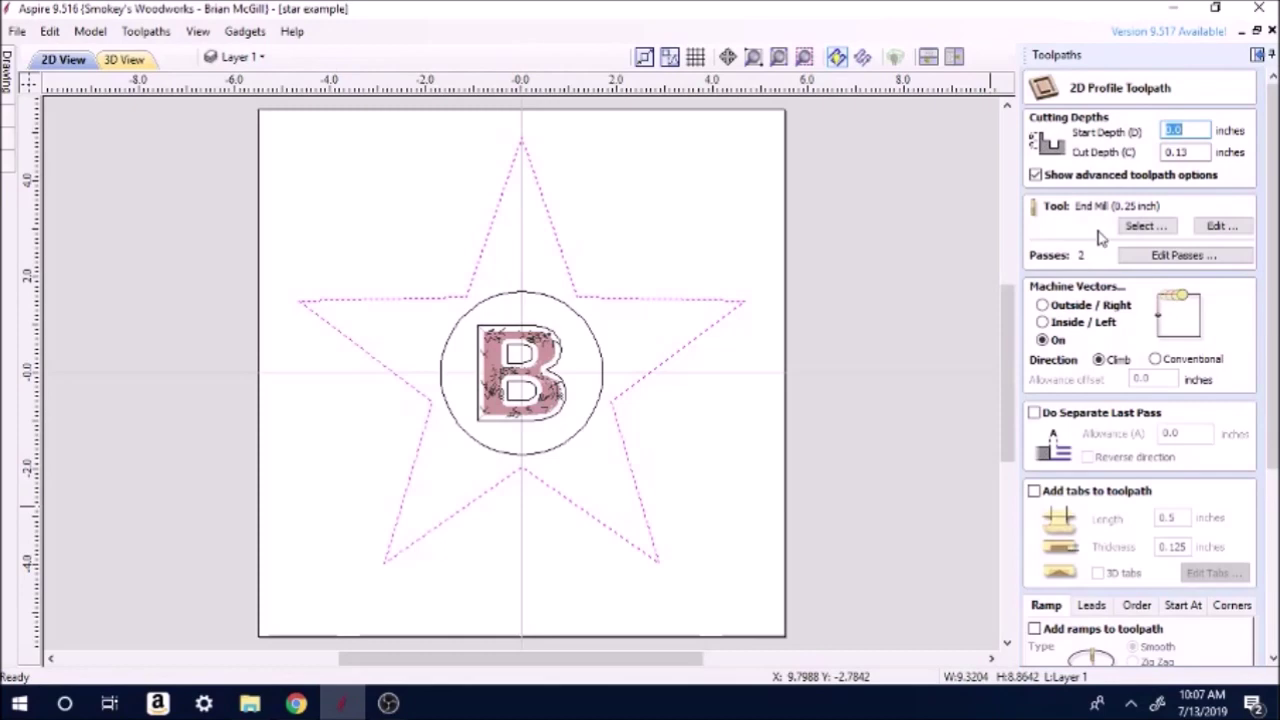
{"action": "left_click", "coordinate": [1140, 227]}
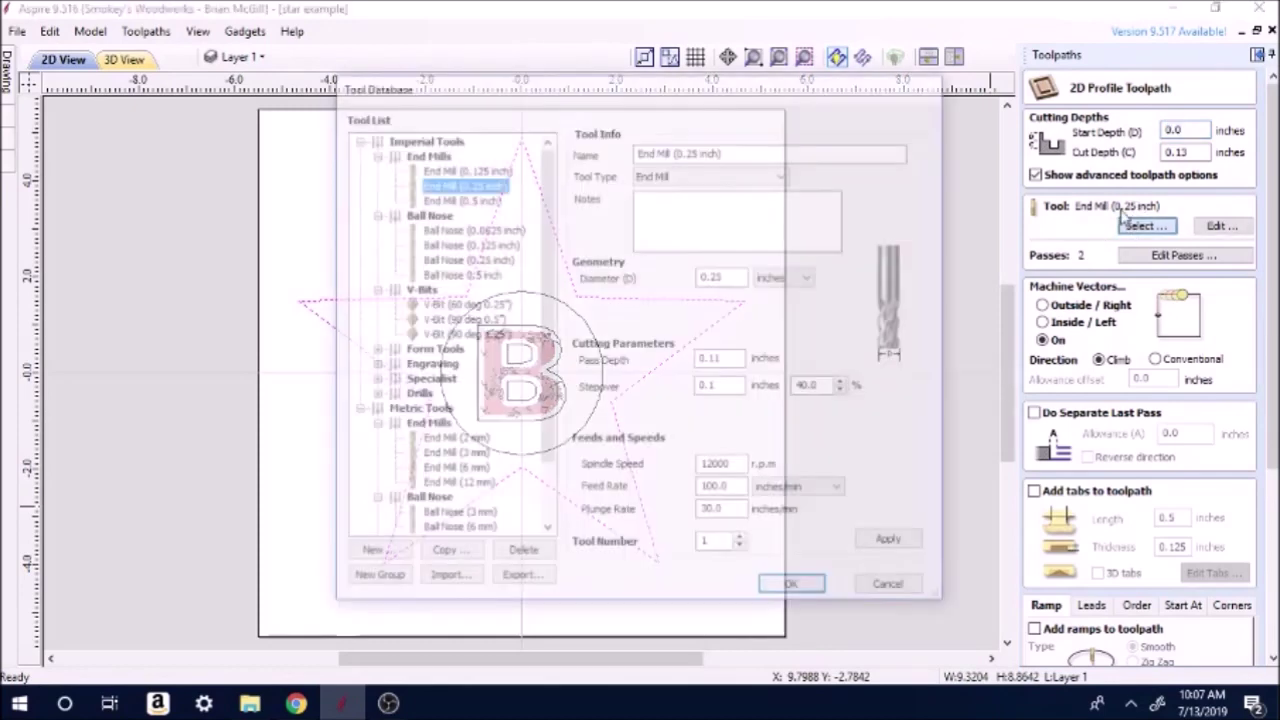
{"action": "left_click", "coordinate": [457, 169]}
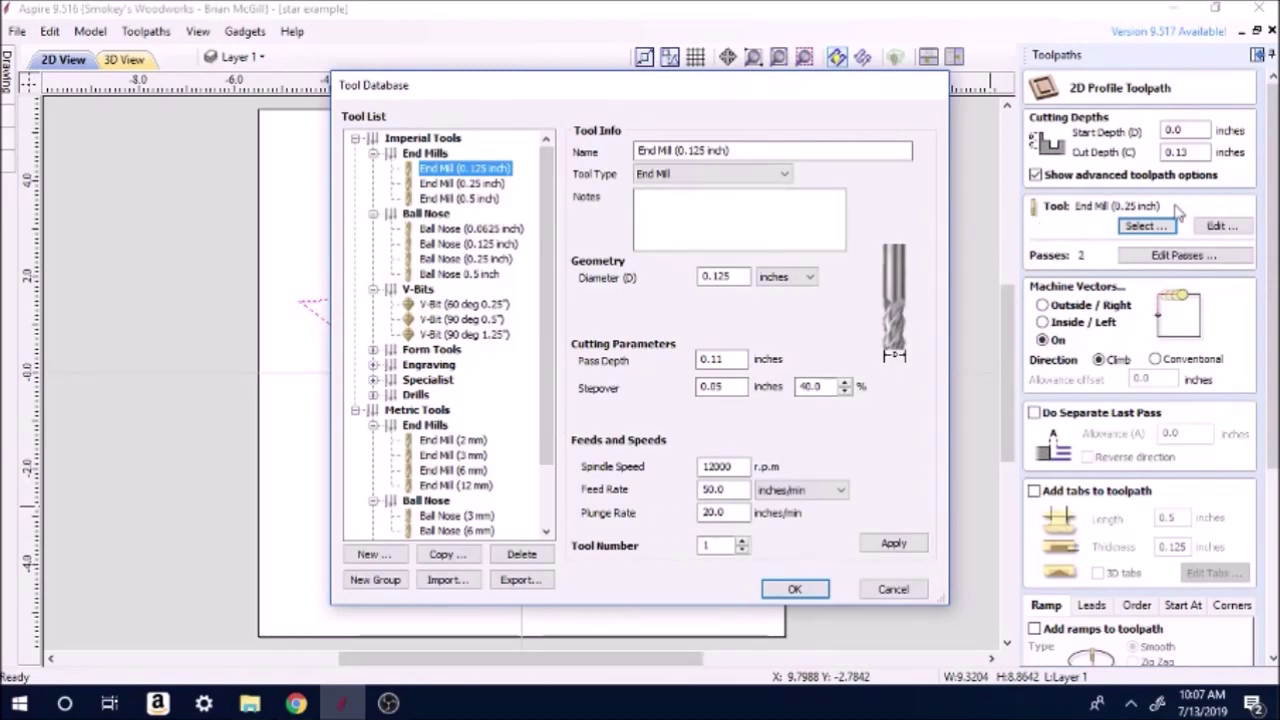
{"action": "left_click", "coordinate": [797, 587]}
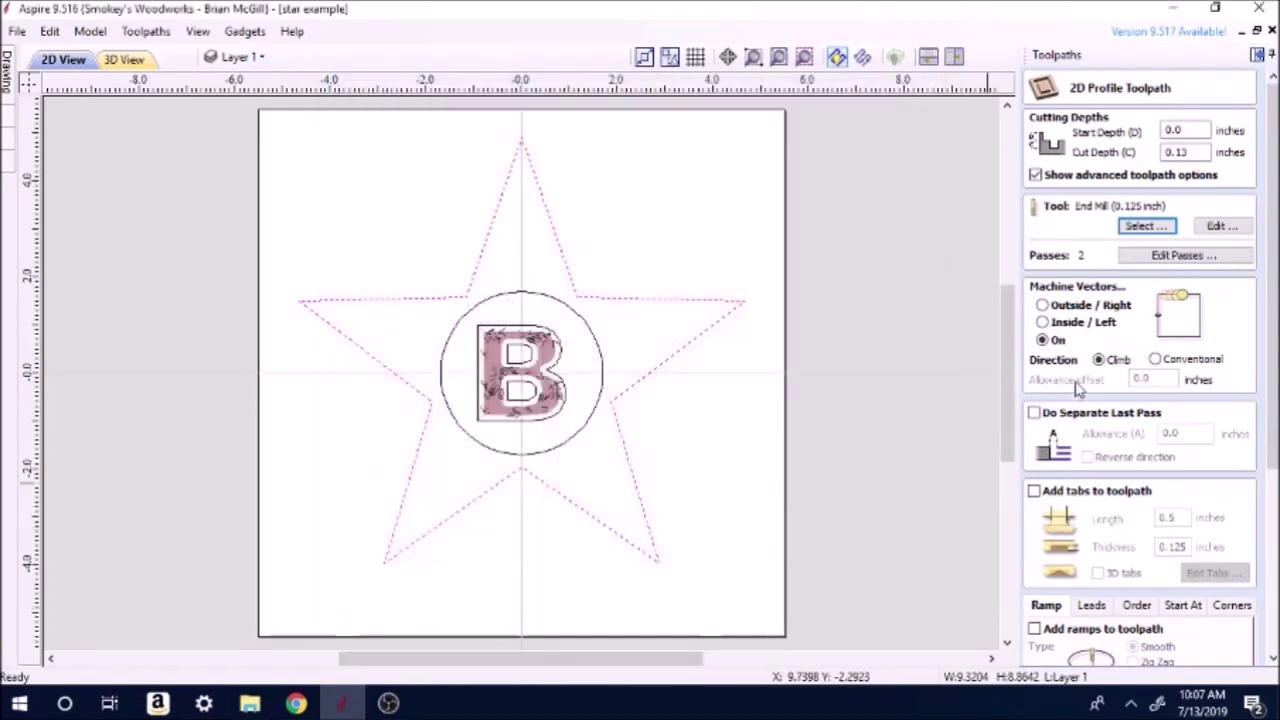
Set the star's cutout profile to Outside / Right, 0.2 inch allowance offset and 0.75 inch cut depth, and calculate it.
{"action": "left_click", "coordinate": [1042, 305]}
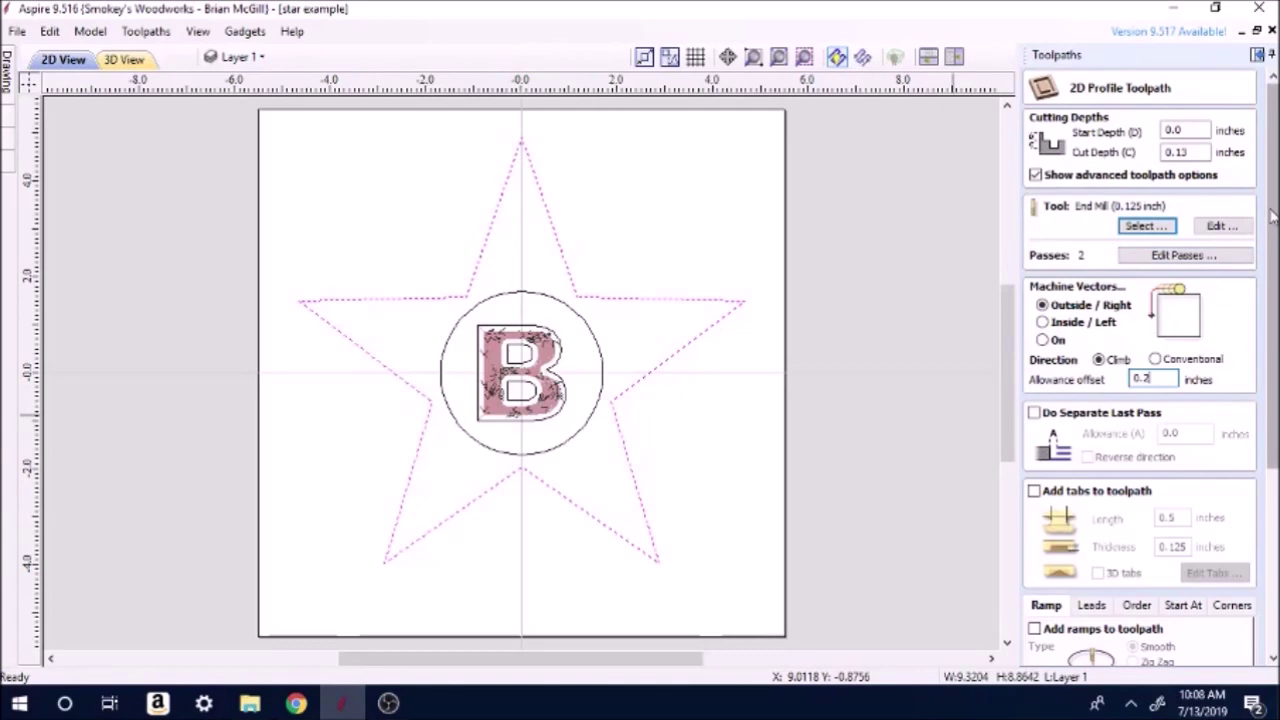
{"action": "left_click", "coordinate": [1199, 152]}
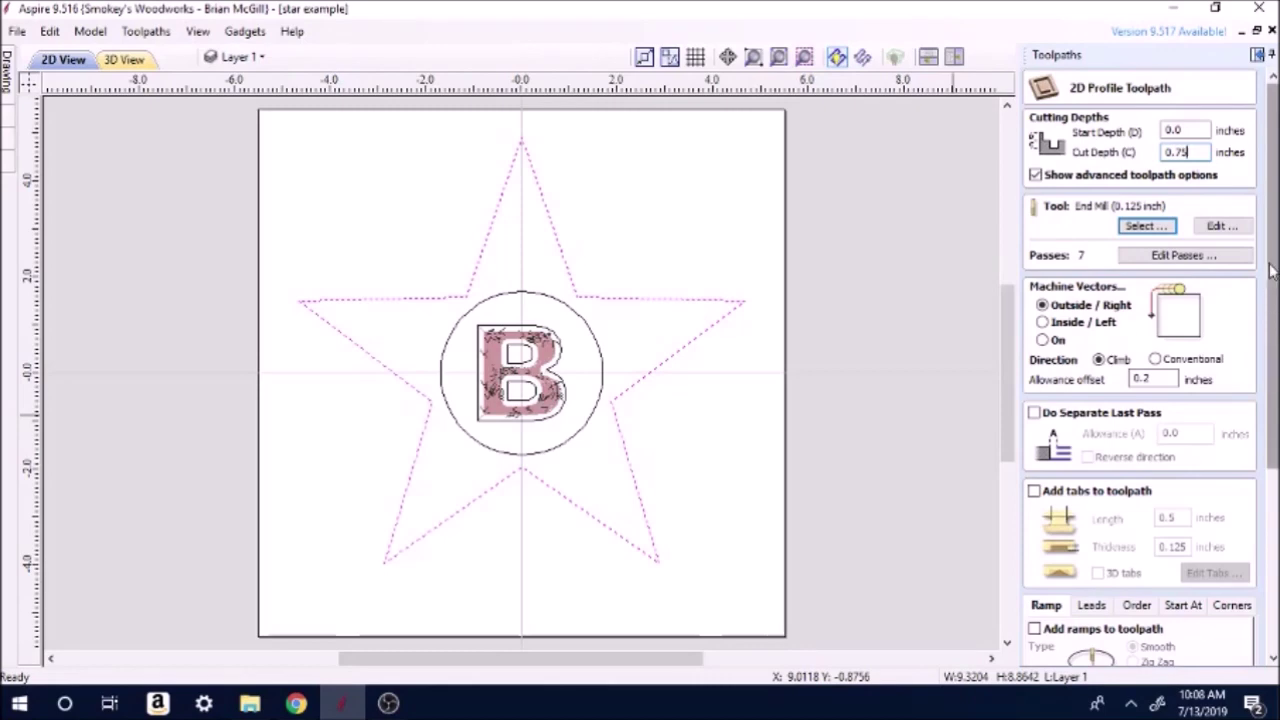
{"action": "scroll", "coordinate": [1263, 313], "scroll_direction": "down", "scroll_amount": 5}
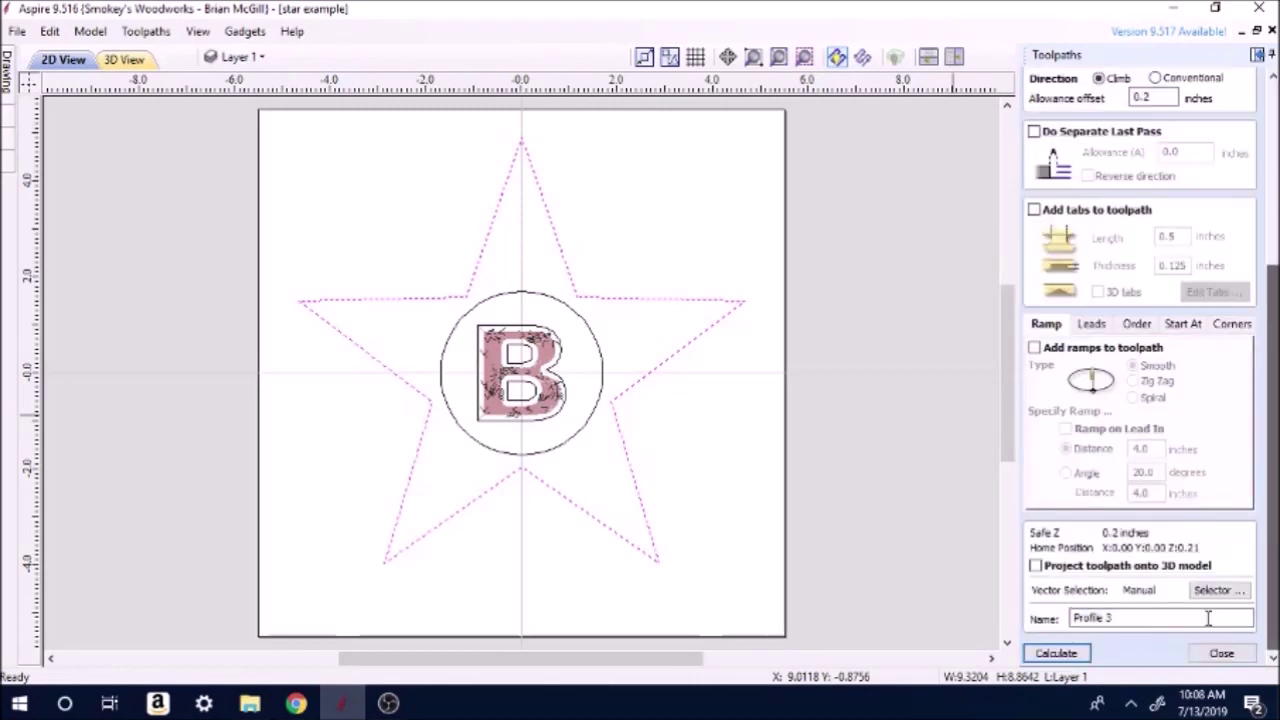
{"action": "left_click", "coordinate": [1056, 652]}
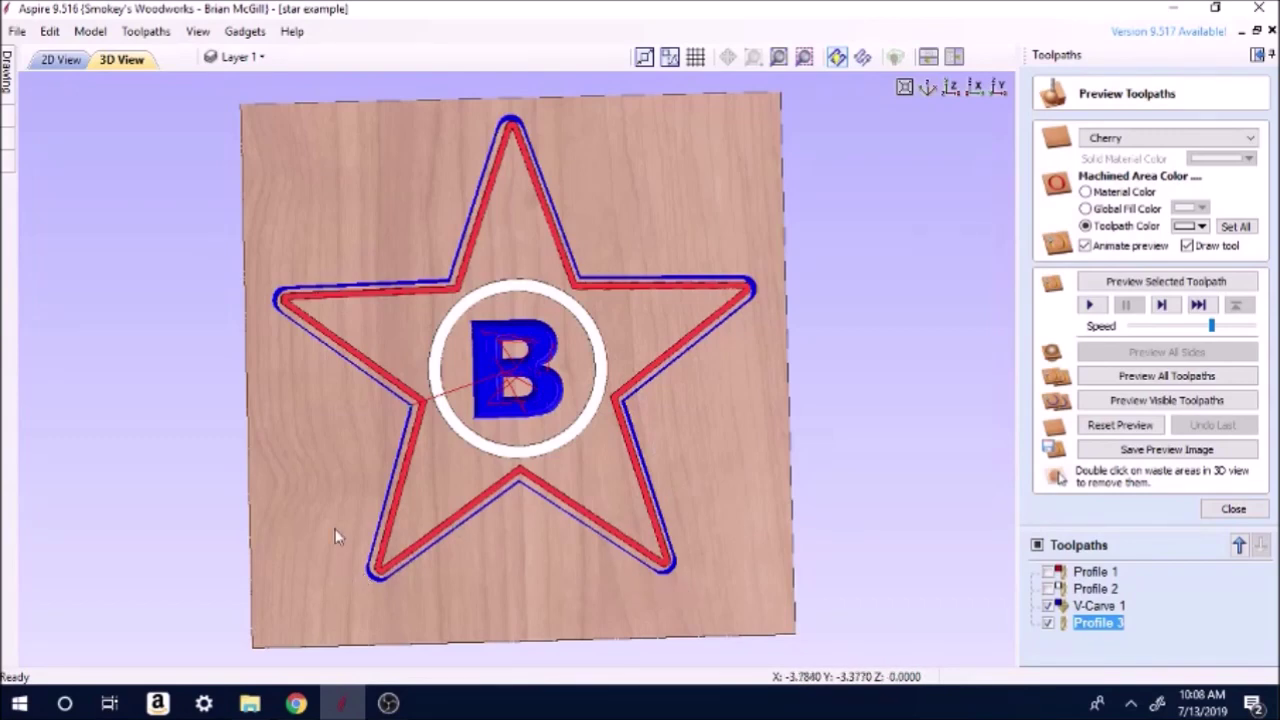
Preview the star's Profile 3 cutout toolpath and inspect the carved board from different angles.
{"action": "left_click", "coordinate": [1184, 283]}
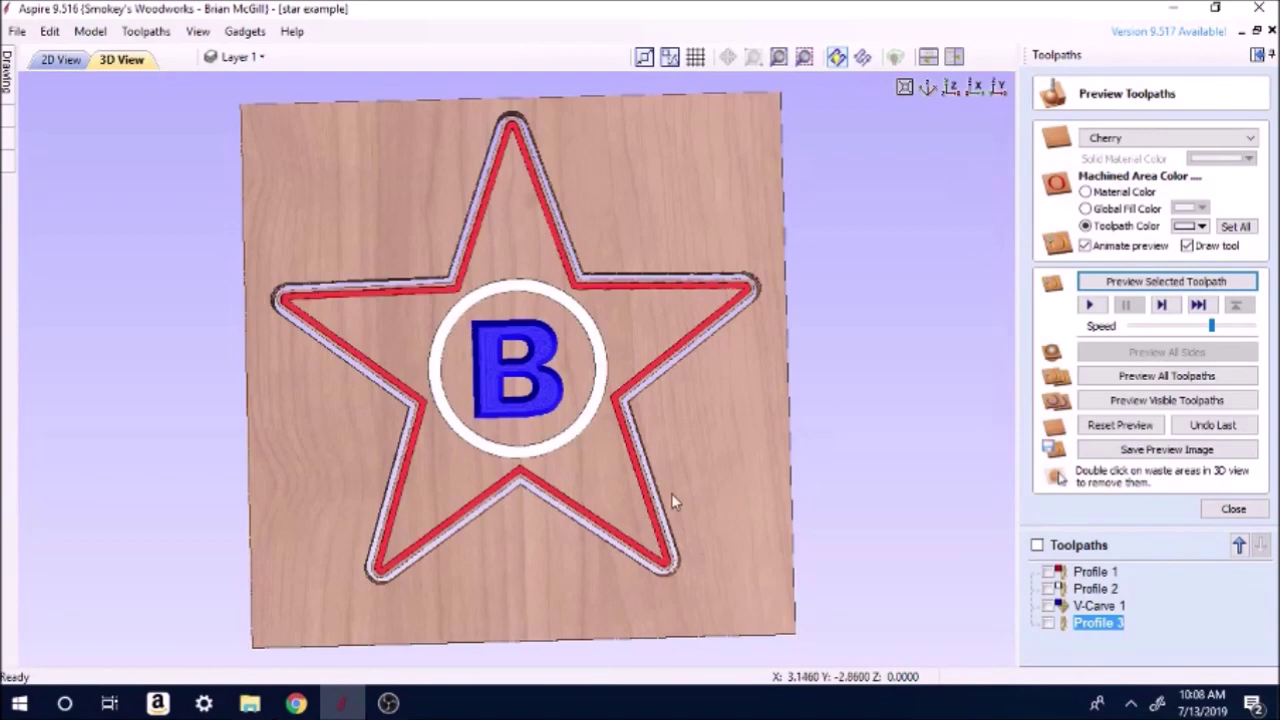
{"action": "scroll", "coordinate": [673, 585], "scroll_direction": "up", "scroll_amount": 5}
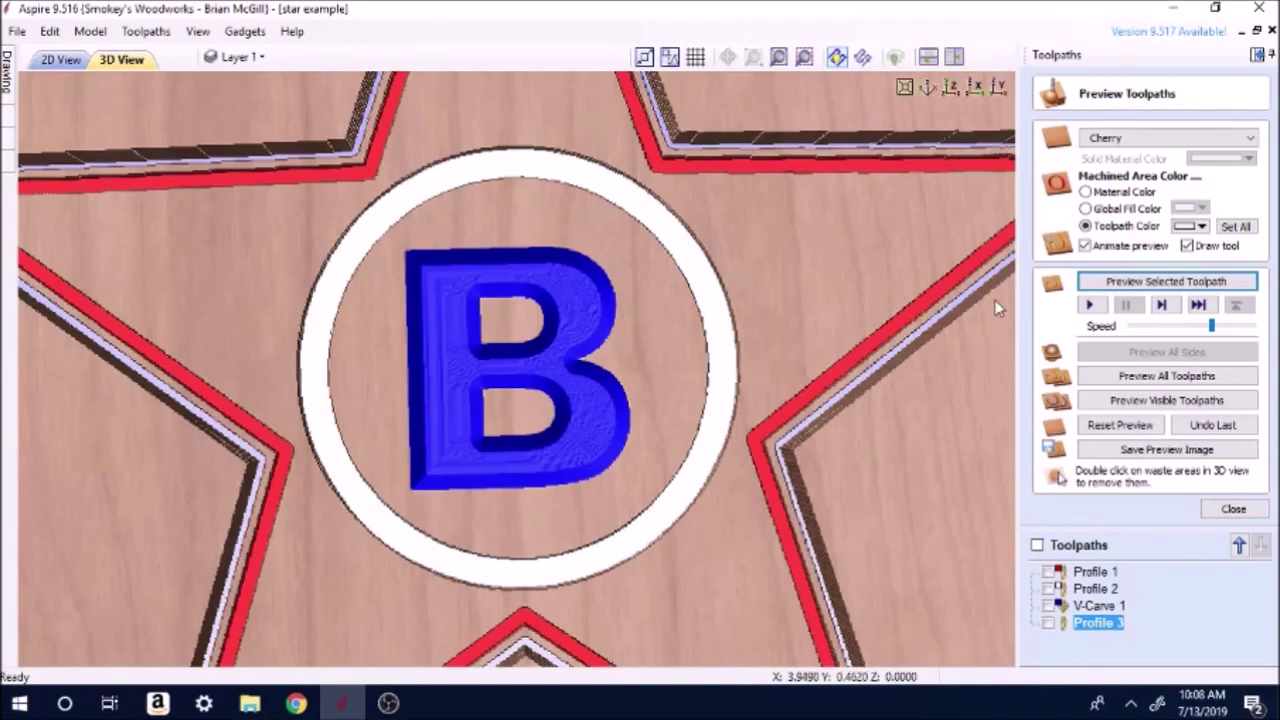
{"action": "scroll", "coordinate": [755, 440], "scroll_direction": "down", "scroll_amount": 5}
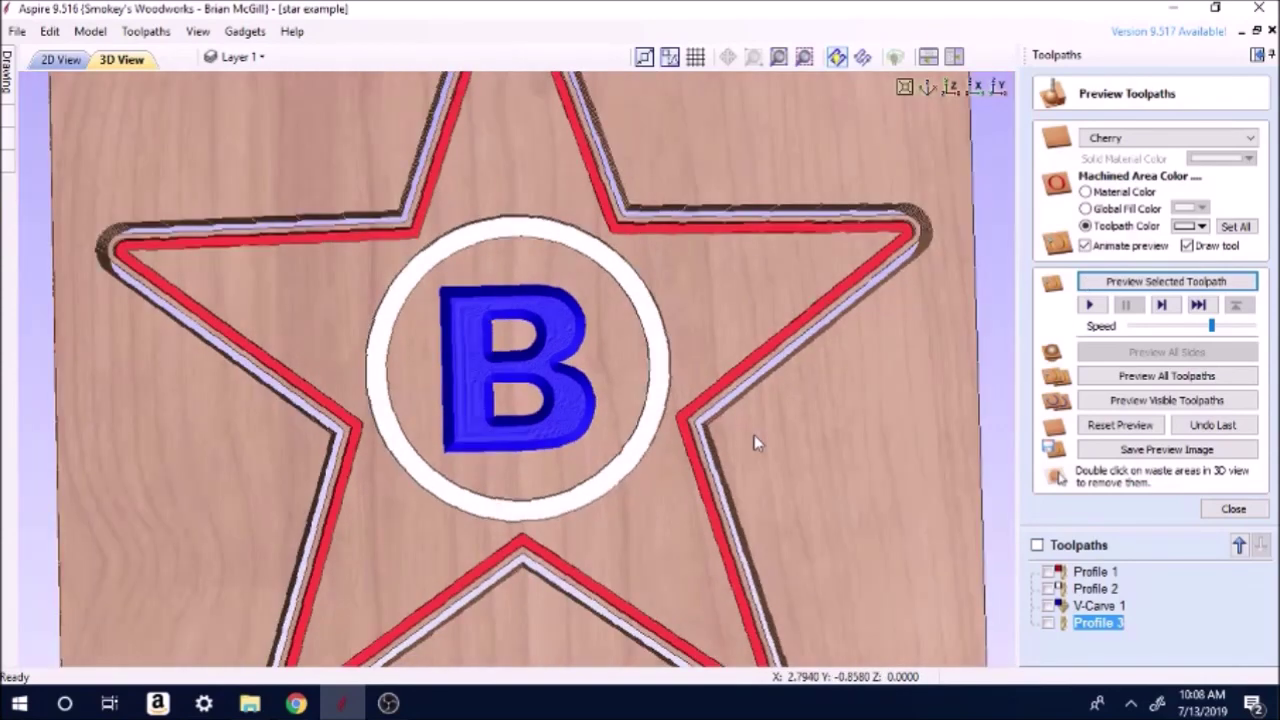
{"action": "left_click_drag", "start_coordinate": [543, 647], "coordinate": [569, 480]}
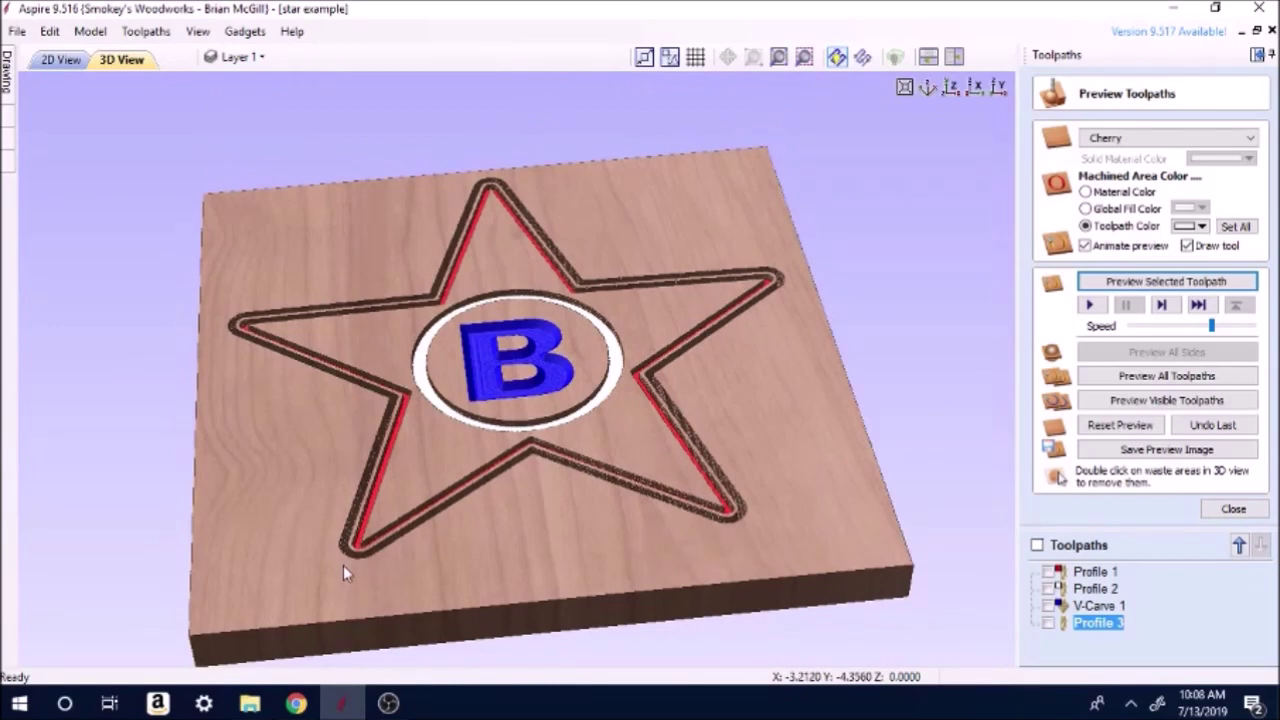
{"action": "left_click_drag", "start_coordinate": [176, 325], "coordinate": [469, 477]}
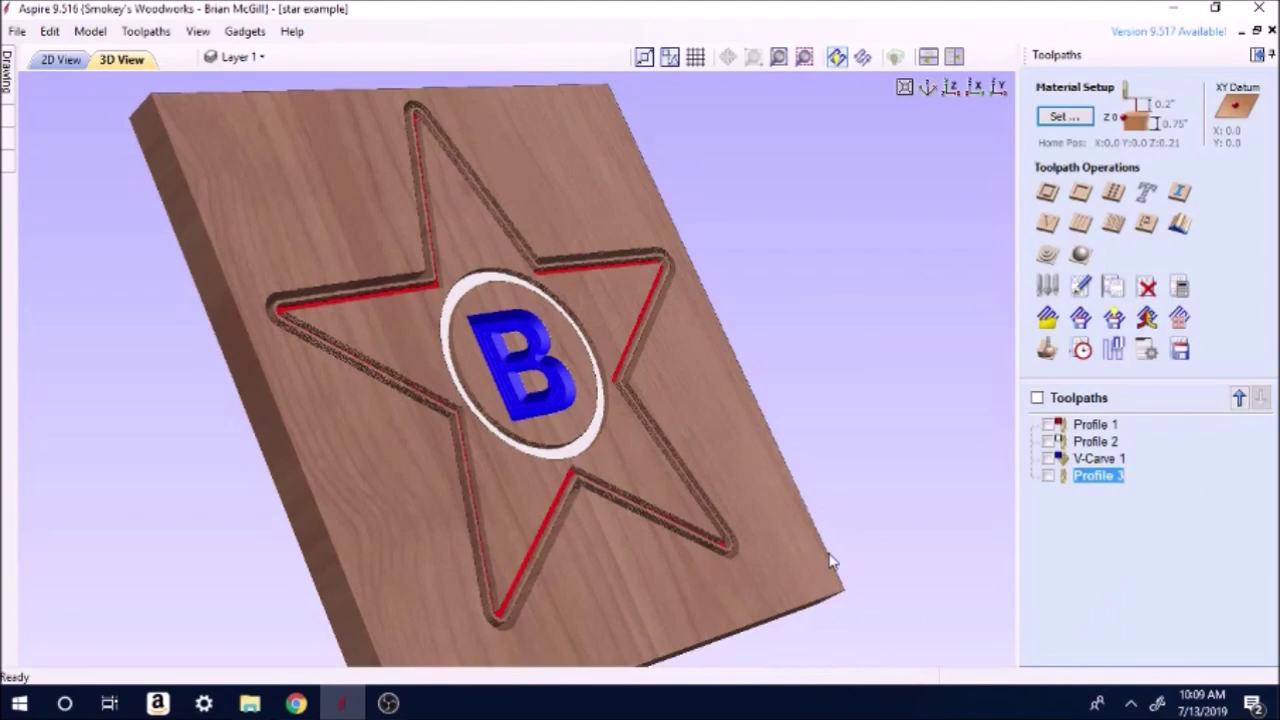
Close the star example without saving and create a new single-sided 11 x 11 inch job, 0.75 inch thick.
{"action": "left_click", "coordinate": [17, 31]}
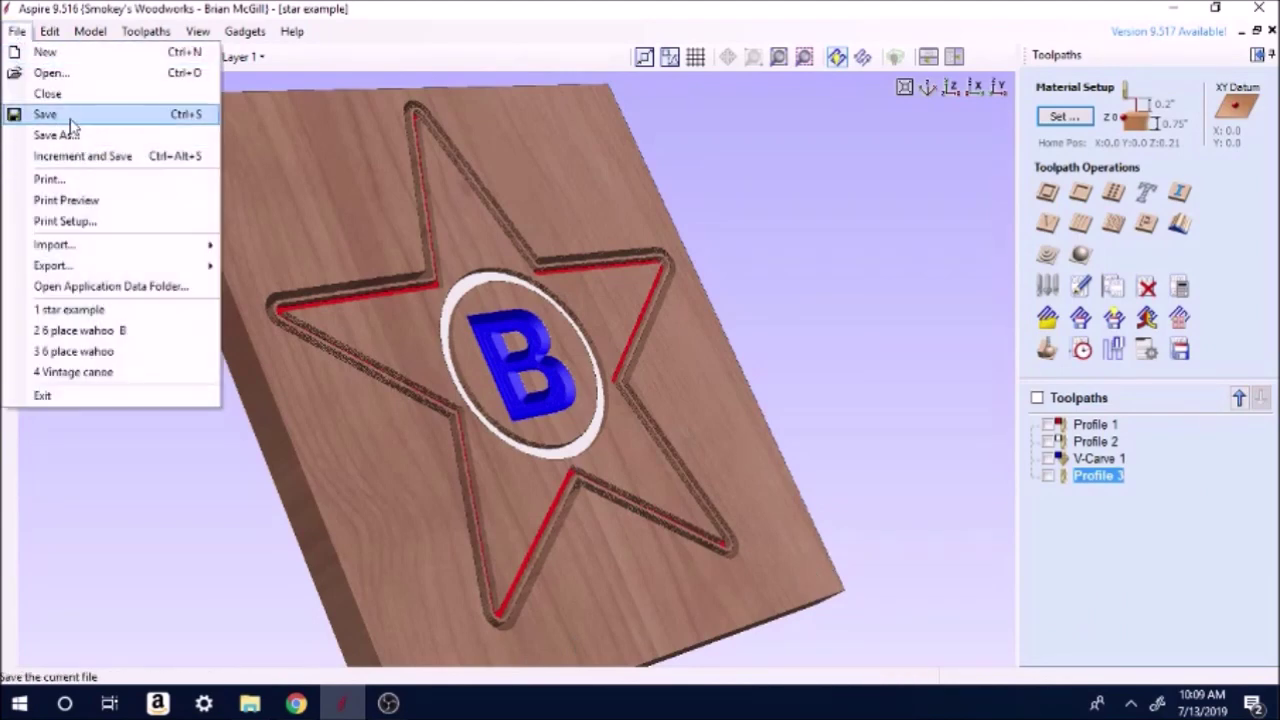
{"action": "left_click", "coordinate": [50, 94]}
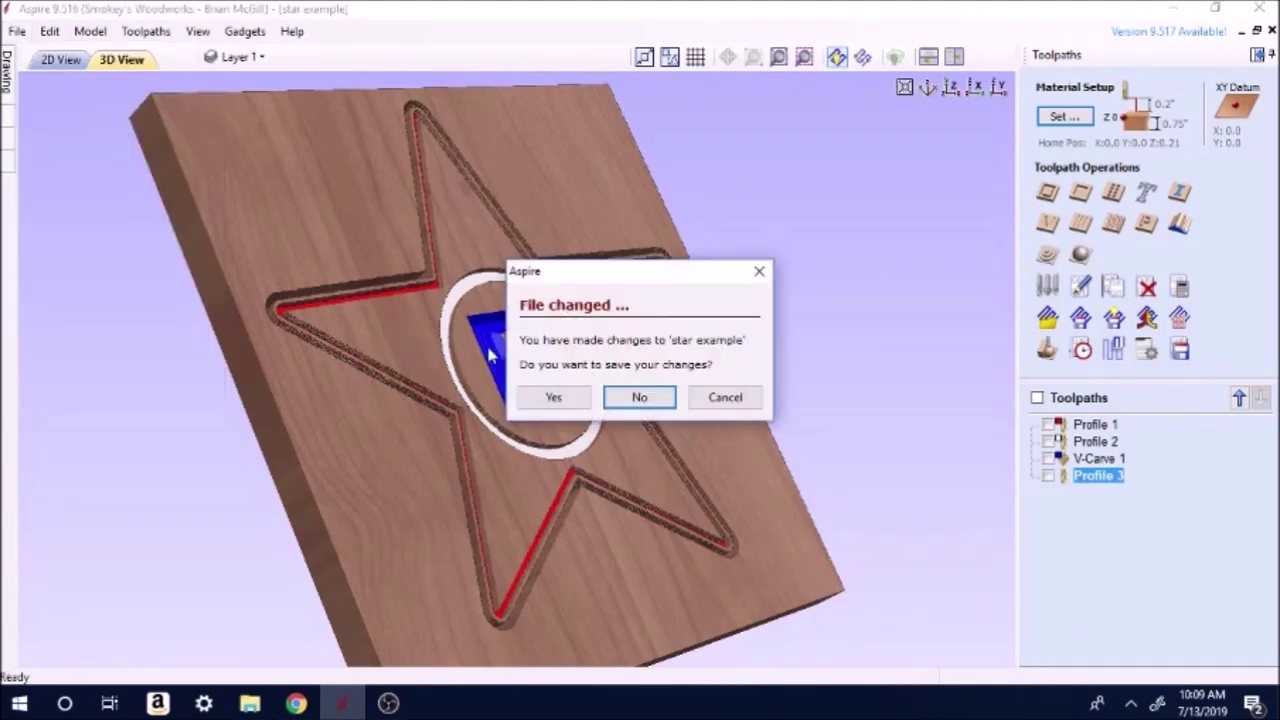
{"action": "left_click", "coordinate": [630, 399]}
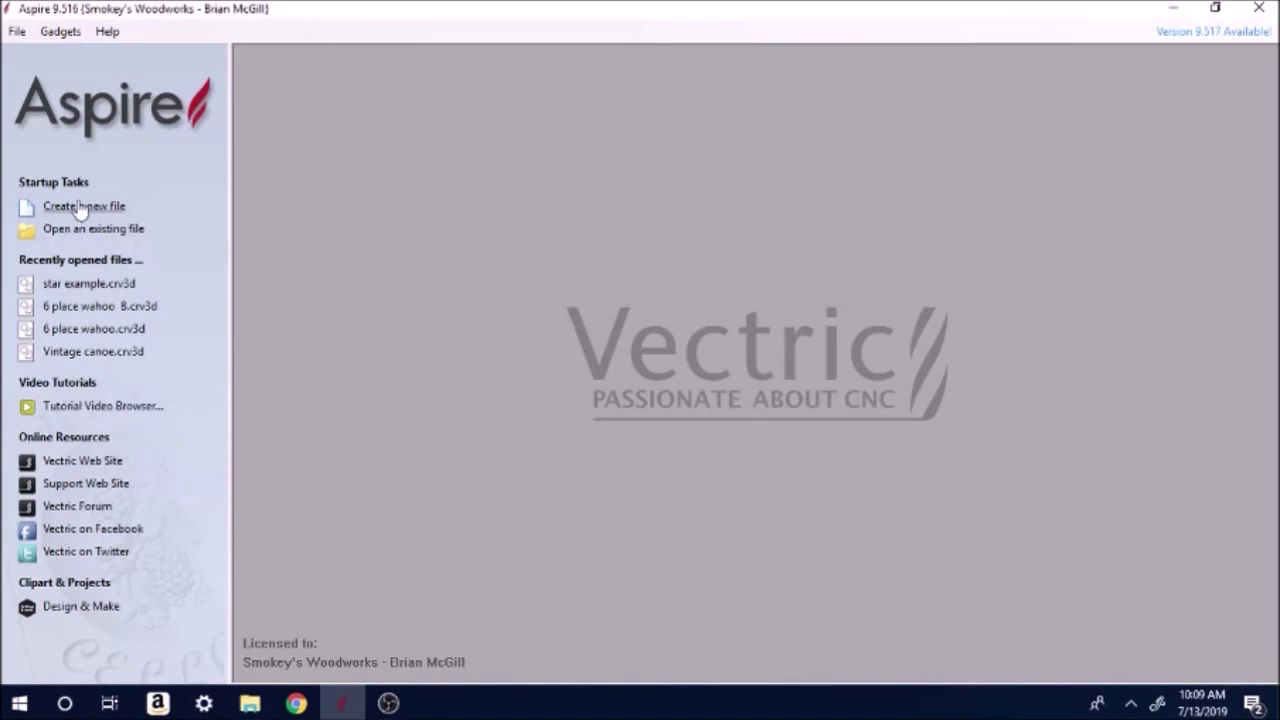
{"action": "left_click", "coordinate": [83, 207]}
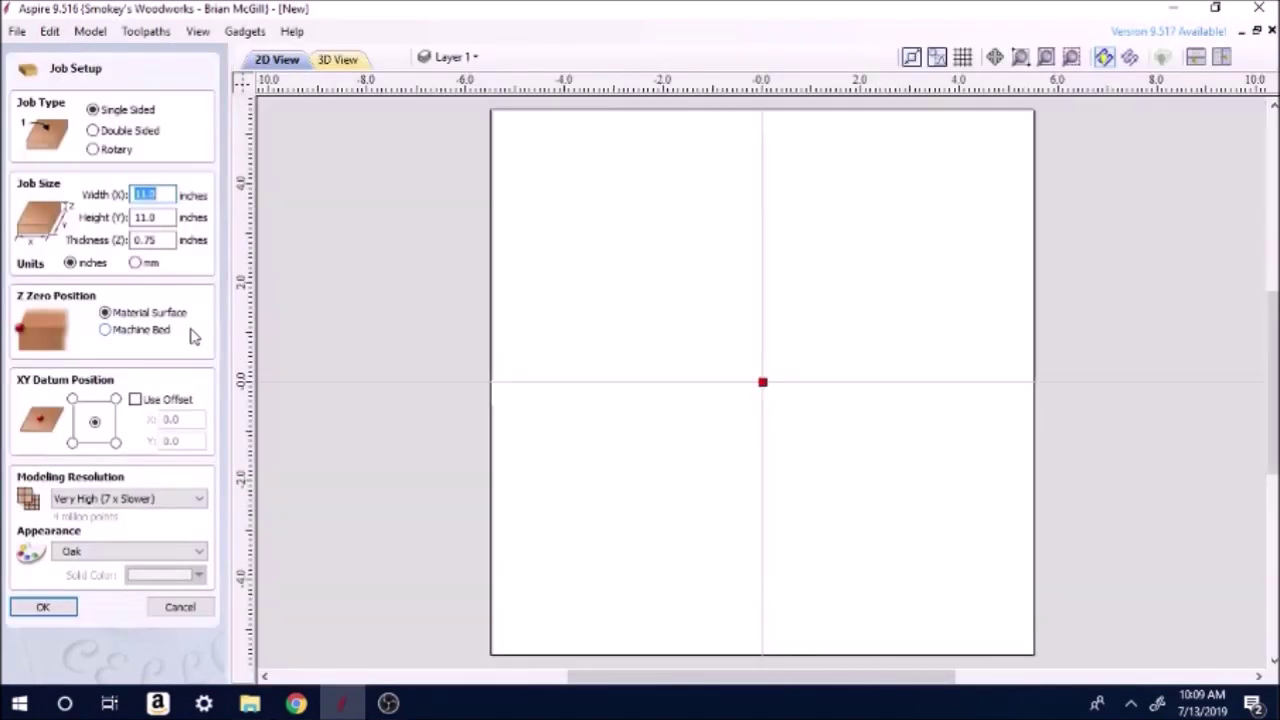
{"action": "key", "text": "Return"}
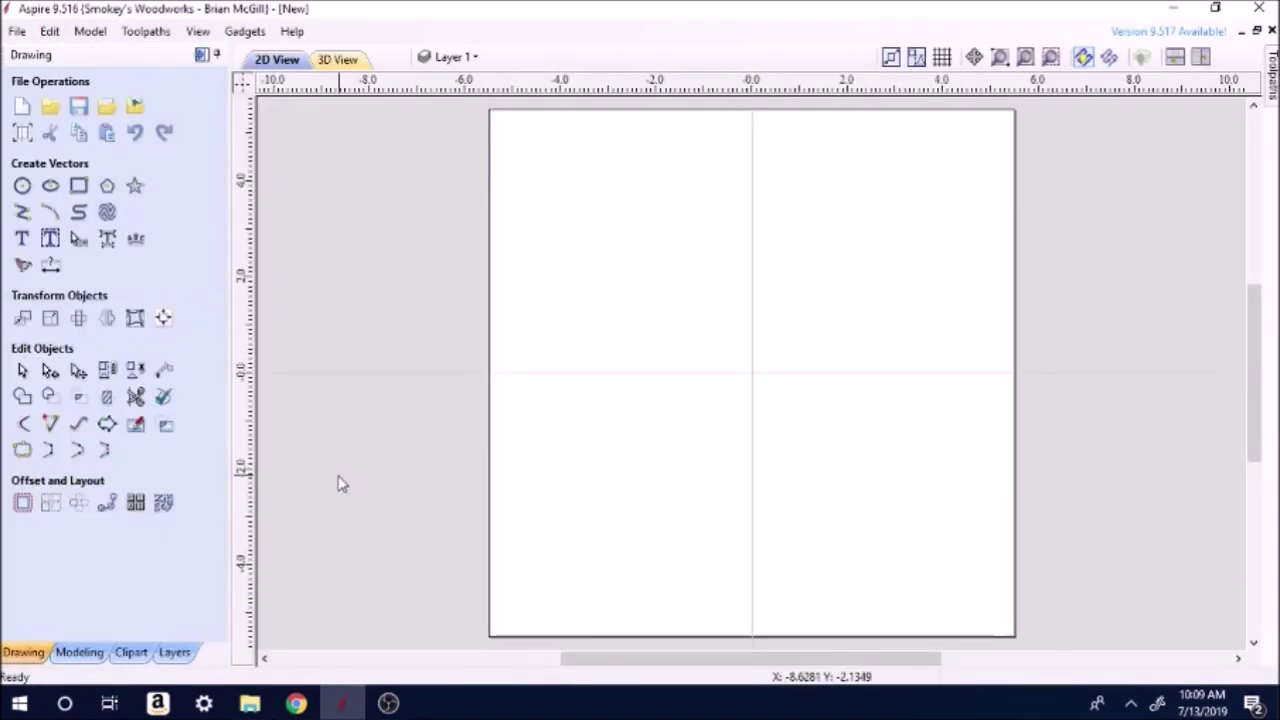
Draw three concentric circles about the job's centre, with diameters of about 9.0, 6.8 and 4.4 inches.
{"action": "left_click", "coordinate": [23, 185]}
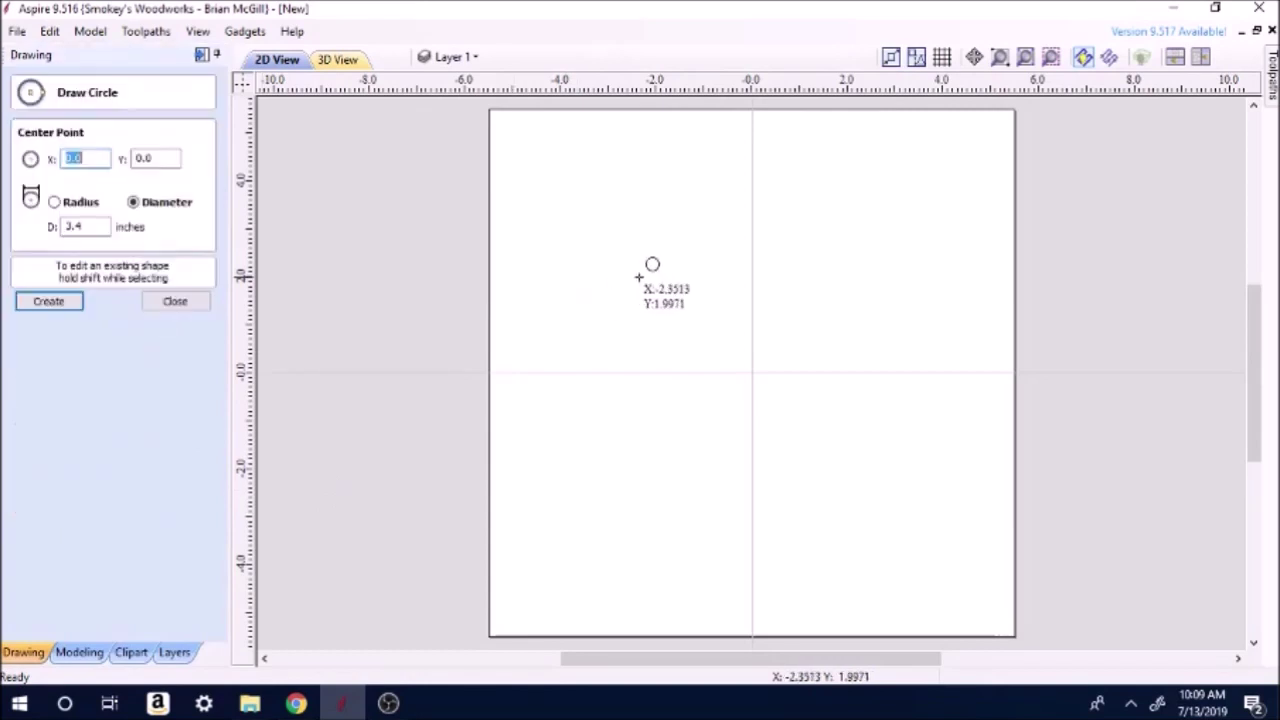
{"action": "left_click_drag", "start_coordinate": [755, 373], "coordinate": [880, 548]}
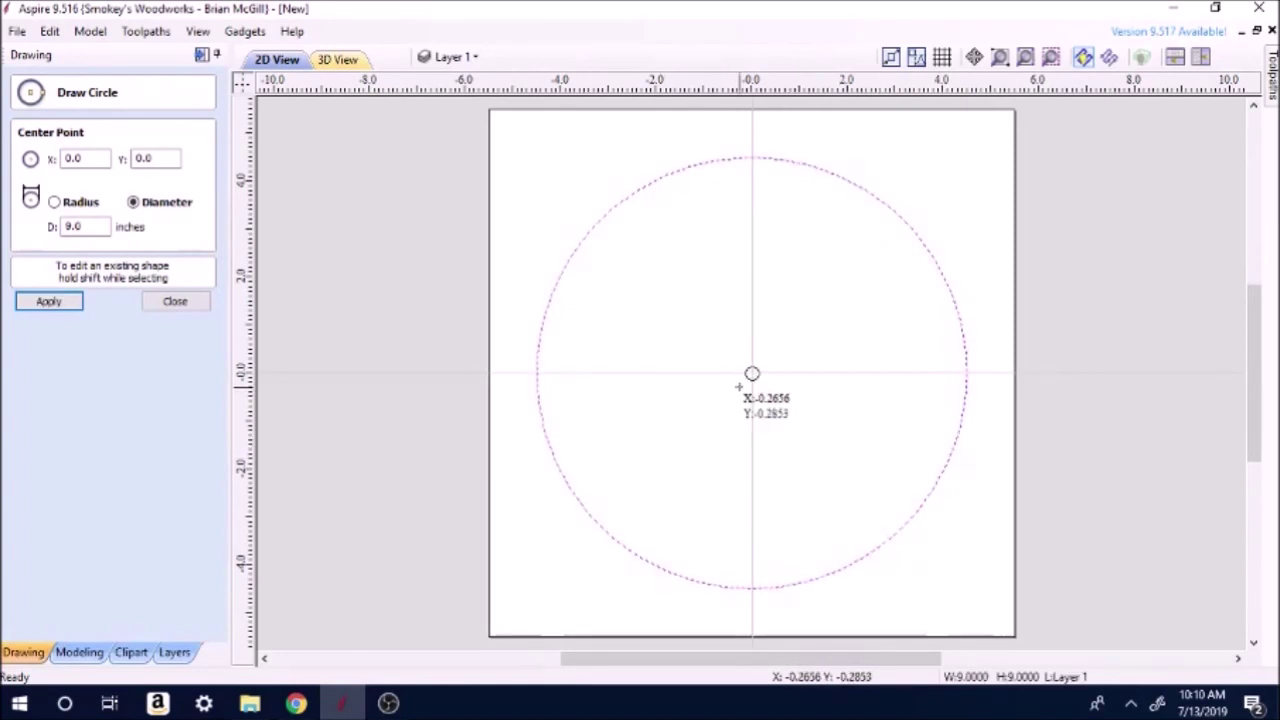
{"action": "mouse_move", "coordinate": [752, 373]}
{"action": "left_mouse_down"}
{"action": "mouse_move", "coordinate": [858, 447]}
{"action": "mouse_move", "coordinate": [871, 481]}
{"action": "left_mouse_up"}
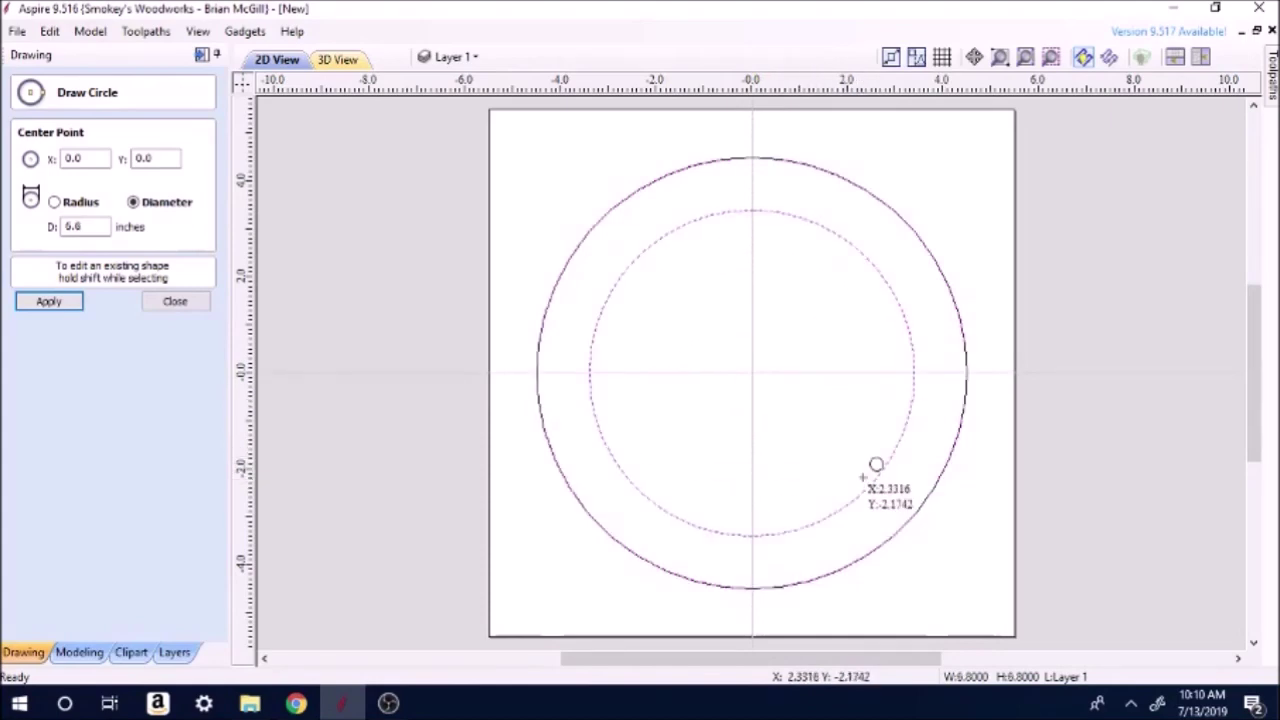
{"action": "left_click_drag", "start_coordinate": [751, 371], "coordinate": [836, 436]}
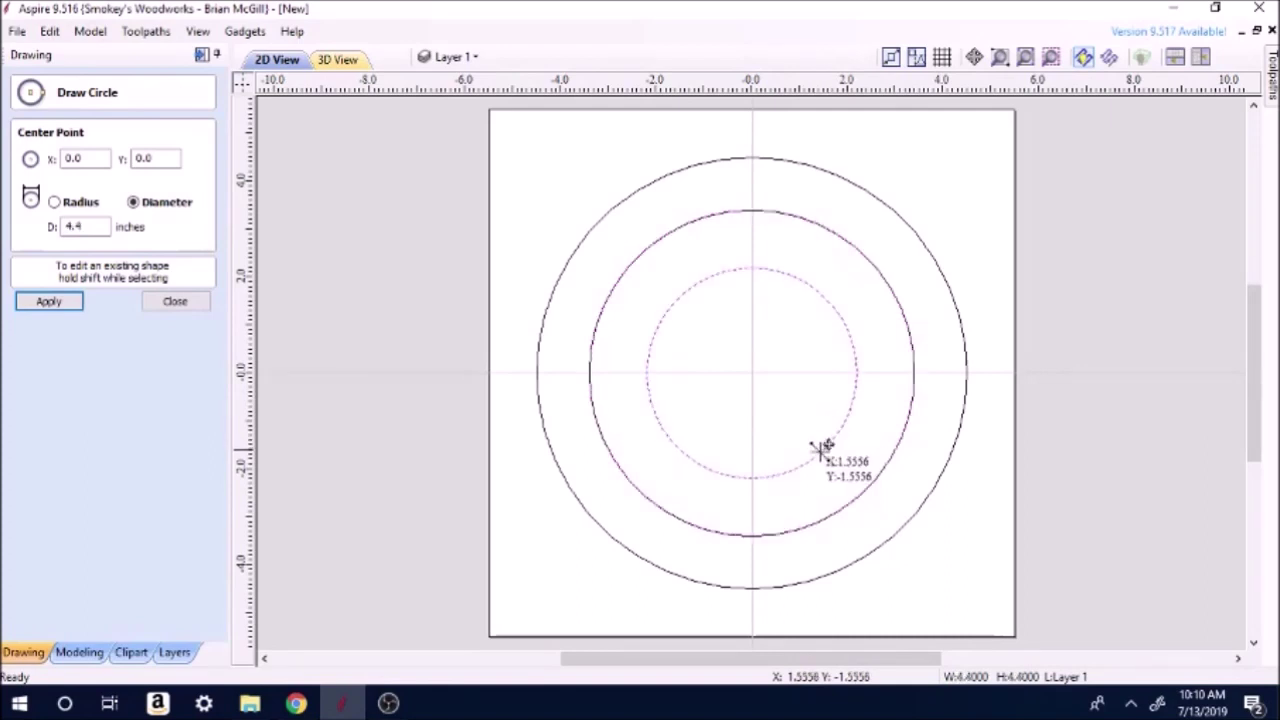